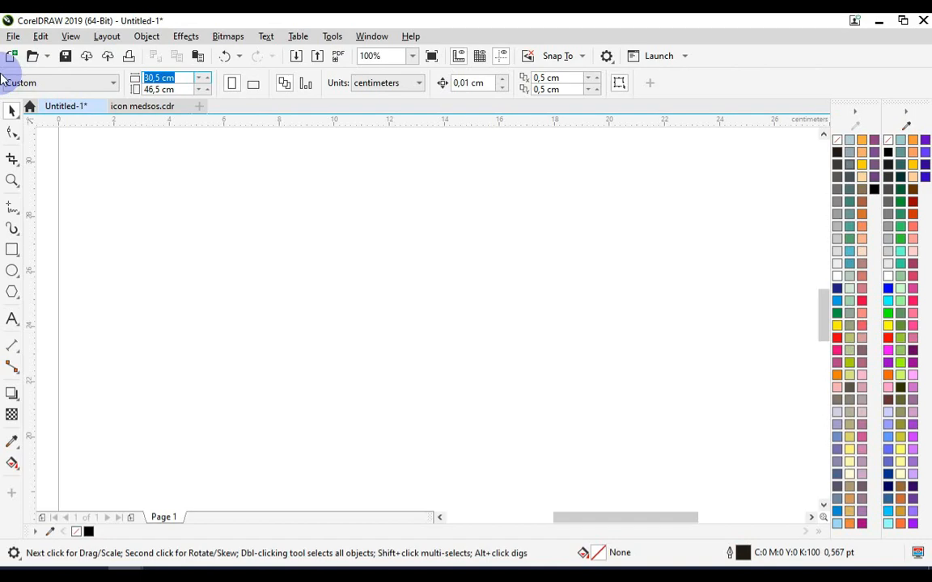
Step: Set the page size to 8.5 × 5.4 cm and create a rectangle framing the whole page
{"action": "type", "text": ",4"}
{"action": "key", "text": "Return"}
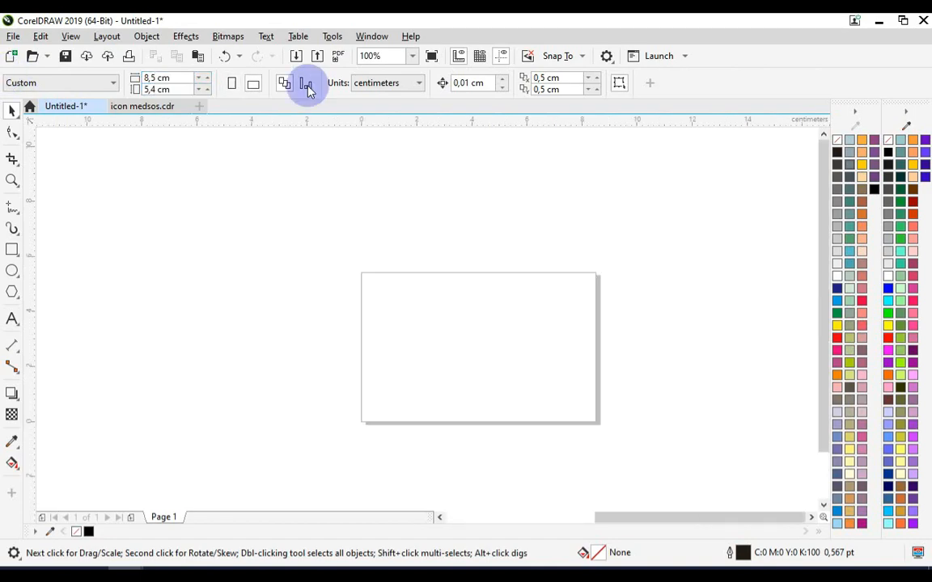
{"action": "left_click", "coordinate": [18, 257]}
{"action": "left_click", "coordinate": [29, 250]}
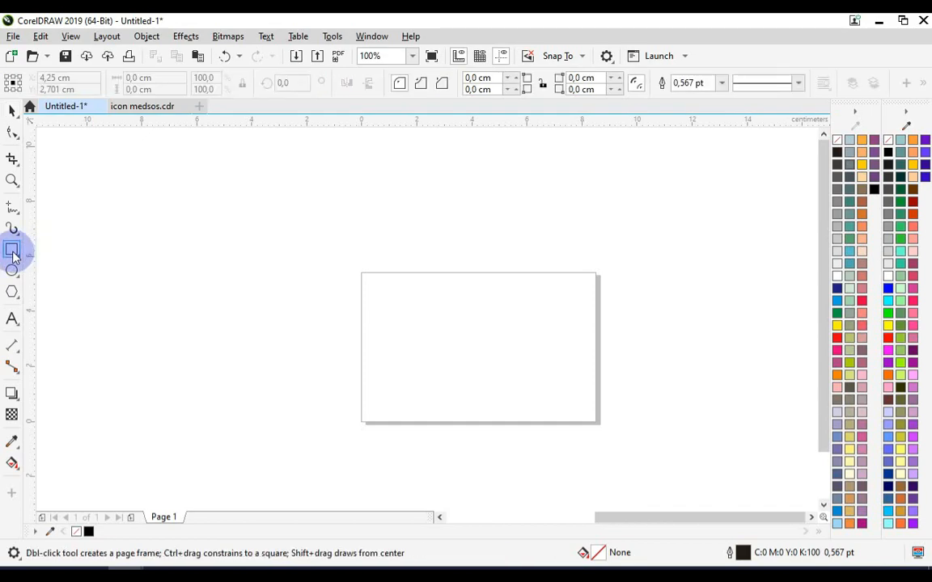
{"action": "double_click", "coordinate": [13, 250]}
Step: Fill the page-sized rectangle with white
{"action": "key", "text": "z"}
{"action": "left_click_drag", "start_coordinate": [318, 252], "coordinate": [627, 433]}
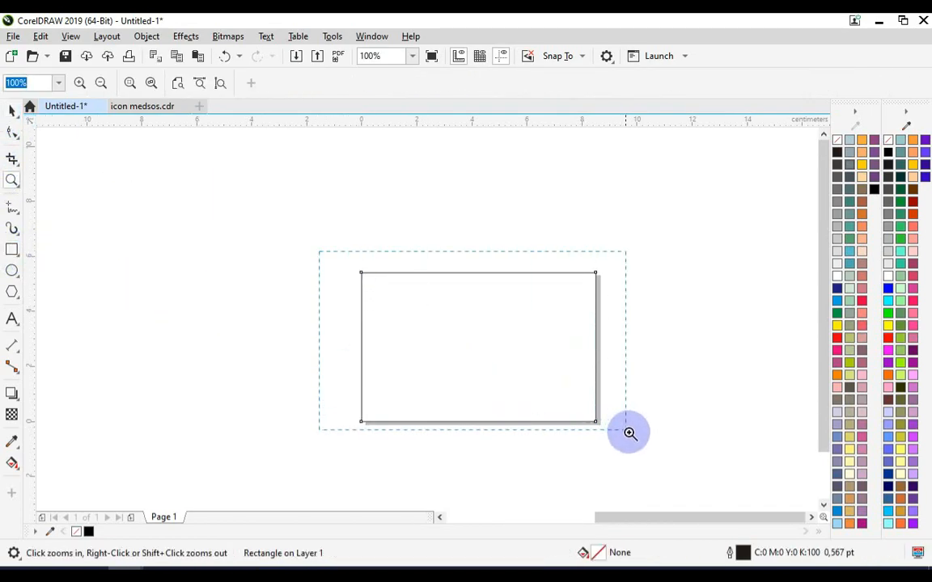
{"action": "key", "text": "space"}
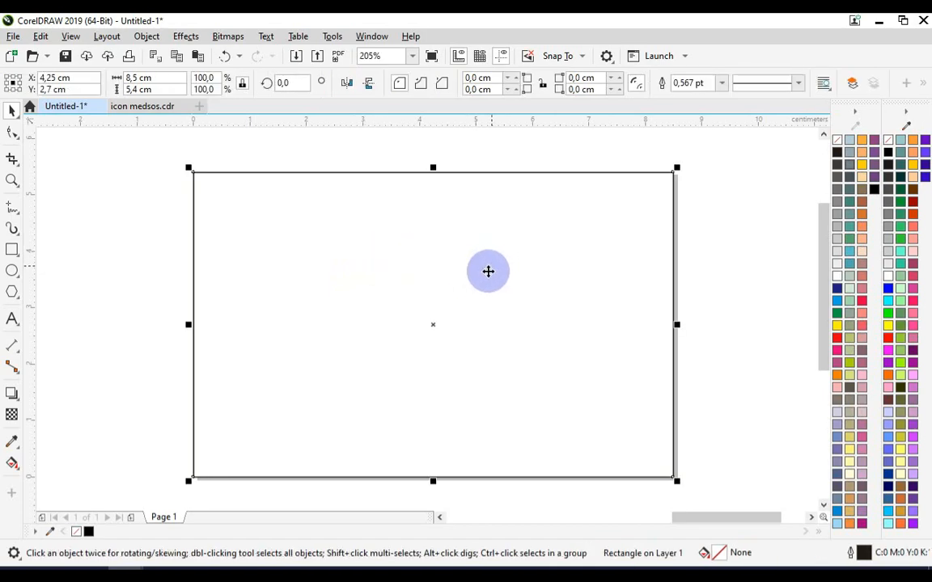
{"action": "left_click", "coordinate": [838, 278]}
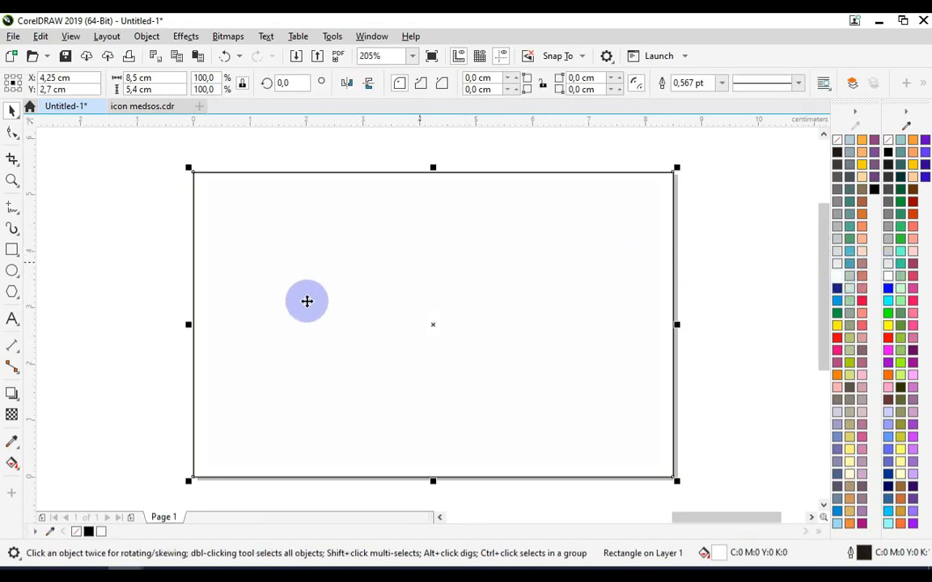
Step: Draw a right-pointing, two-segment chevron line about 2.5 × 5.9 cm across the rectangle with the Pen tool, overshooting its top and bottom edges
{"action": "left_click", "coordinate": [21, 217]}
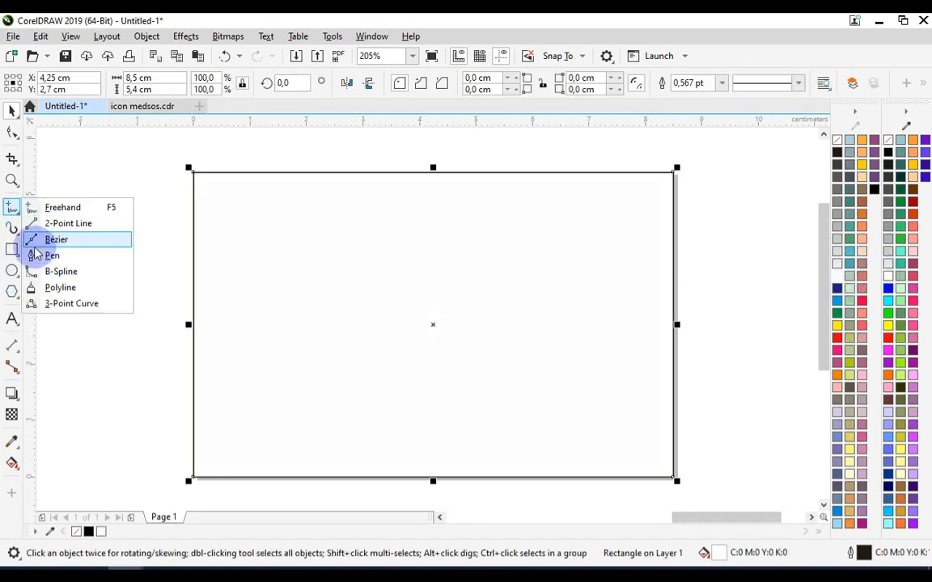
{"action": "left_click", "coordinate": [47, 255]}
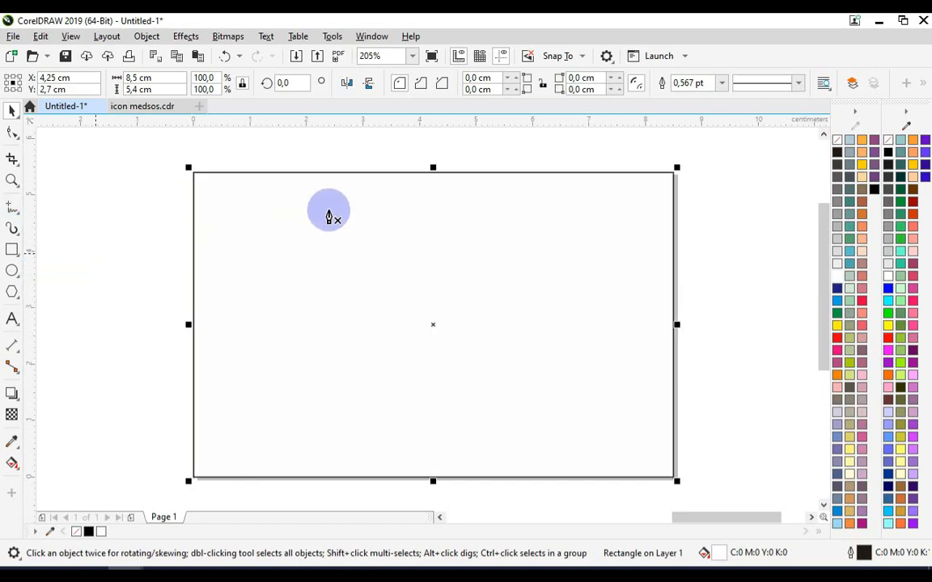
{"action": "left_click", "coordinate": [374, 155]}
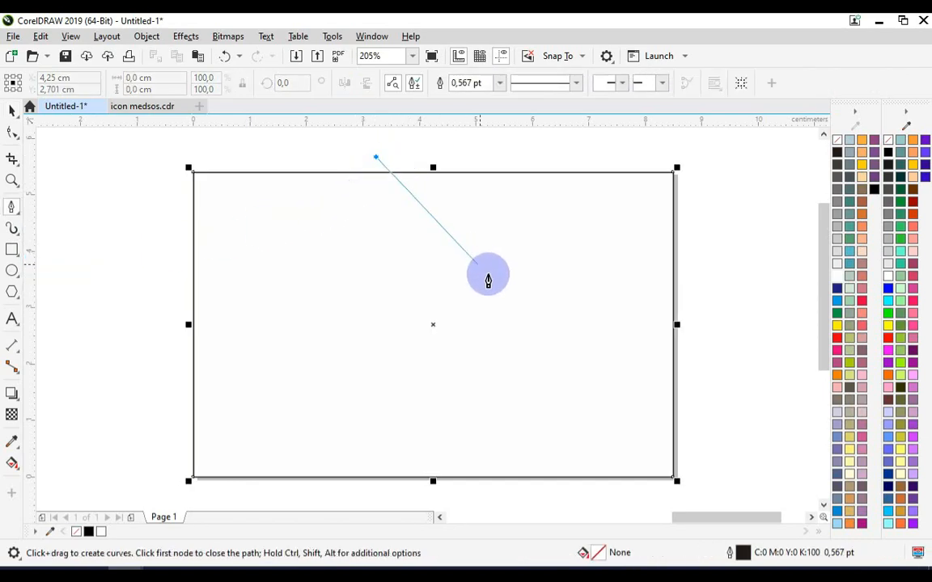
{"action": "left_click", "coordinate": [516, 323]}
{"action": "left_click", "coordinate": [390, 491]}
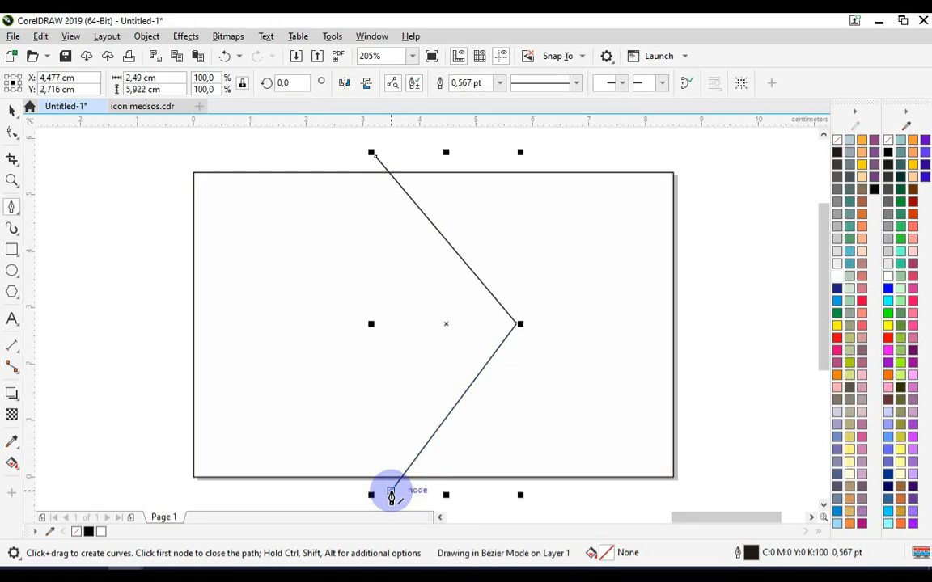
Step: Align the chevron line with the rectangle so their centres sit at the same height
{"action": "left_click", "coordinate": [14, 111]}
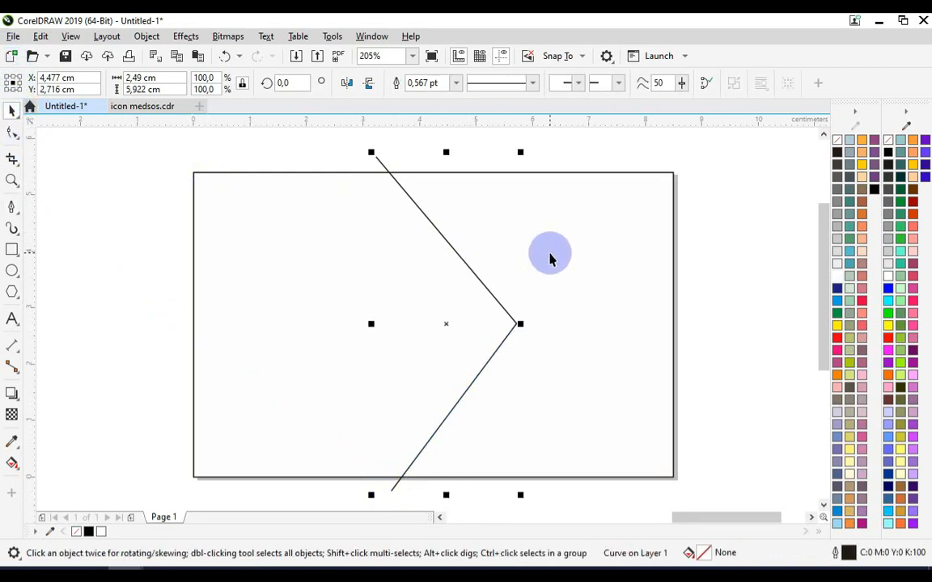
{"action": "left_click", "coordinate": [575, 179], "text": "shift"}
{"action": "left_click", "coordinate": [454, 272]}
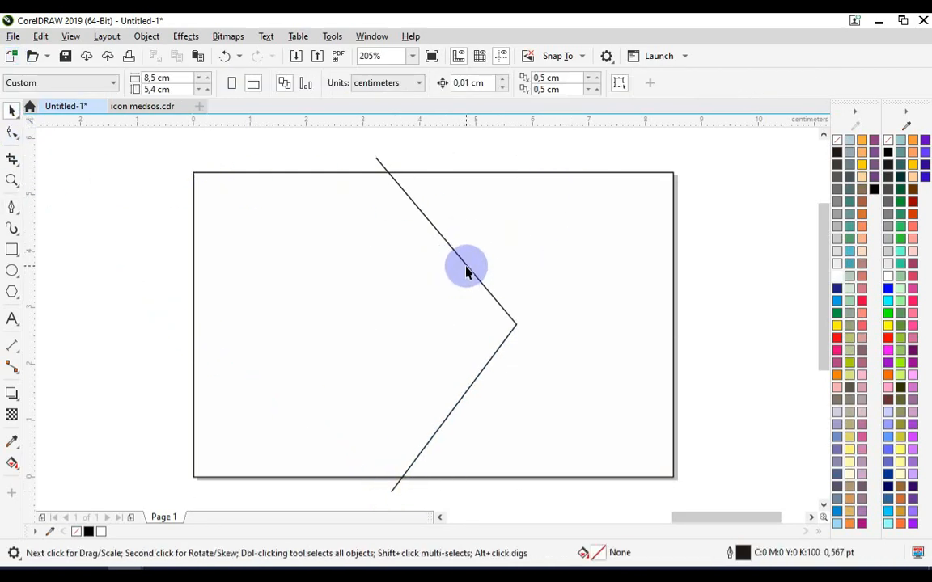
Step: Apply a one-step contour with an offset of about 0.23 cm around the chevron line
{"action": "left_click", "coordinate": [467, 273]}
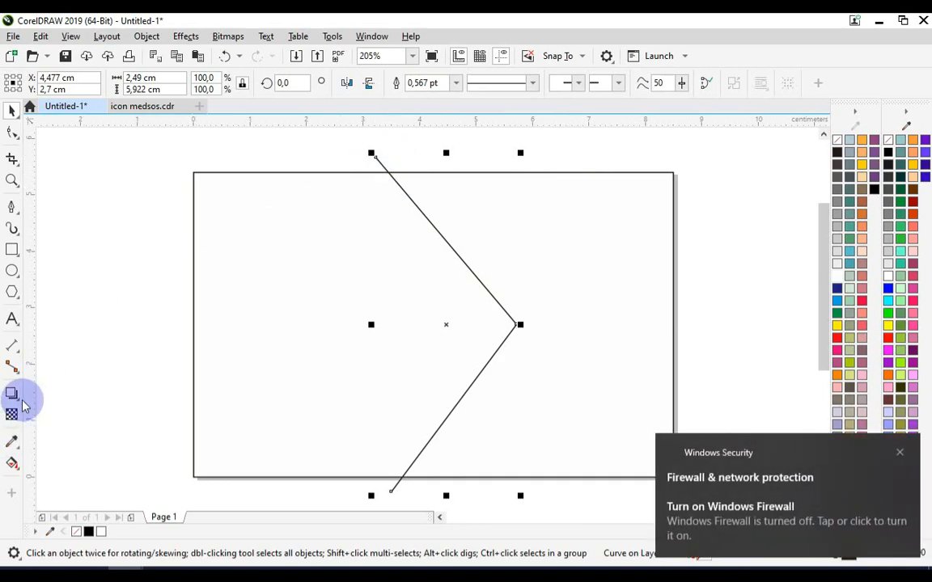
{"action": "left_click", "coordinate": [901, 454]}
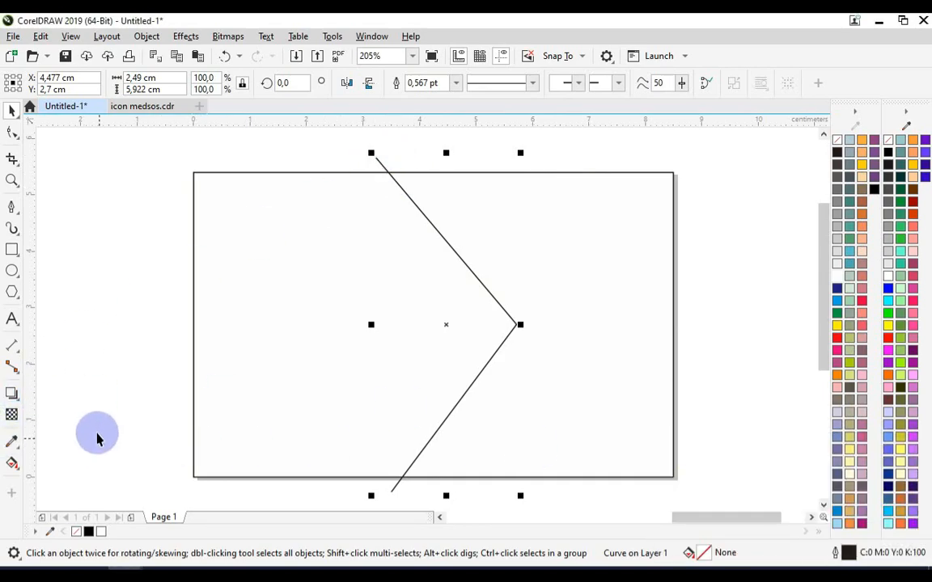
{"action": "left_click", "coordinate": [12, 393]}
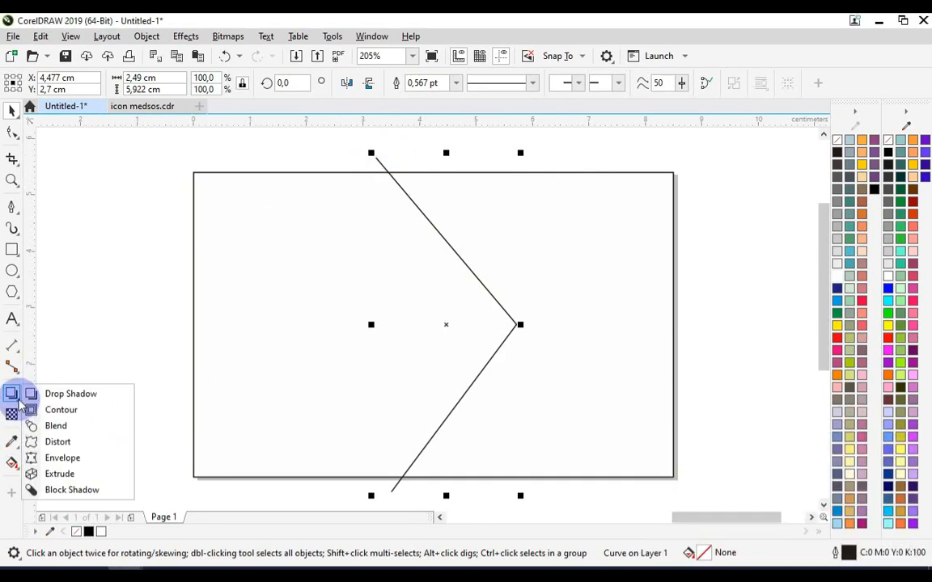
{"action": "left_click", "coordinate": [94, 416]}
{"action": "left_click_drag", "start_coordinate": [416, 209], "coordinate": [390, 210]}
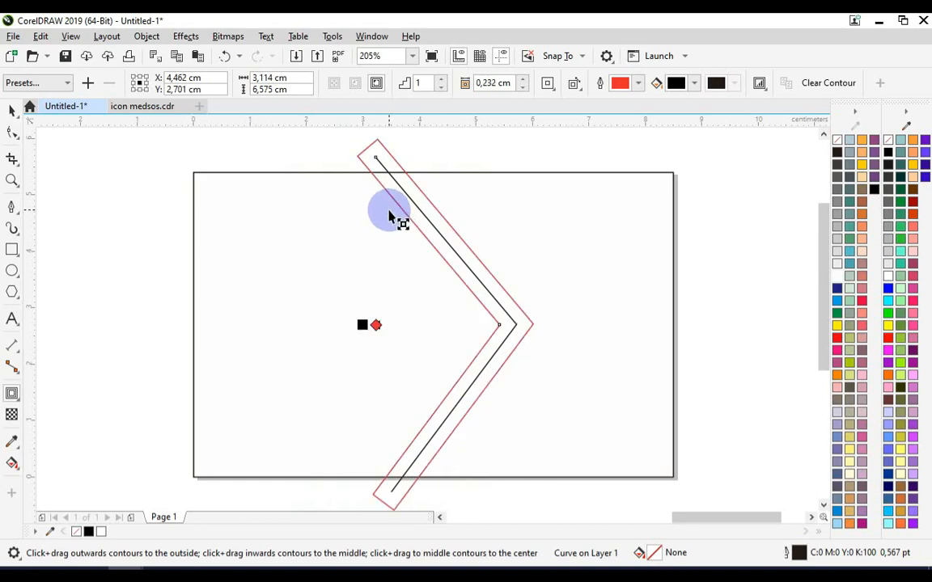
Step: Break the contour apart from the chevron line and delete the original centre line
{"action": "right_click", "coordinate": [432, 209]}
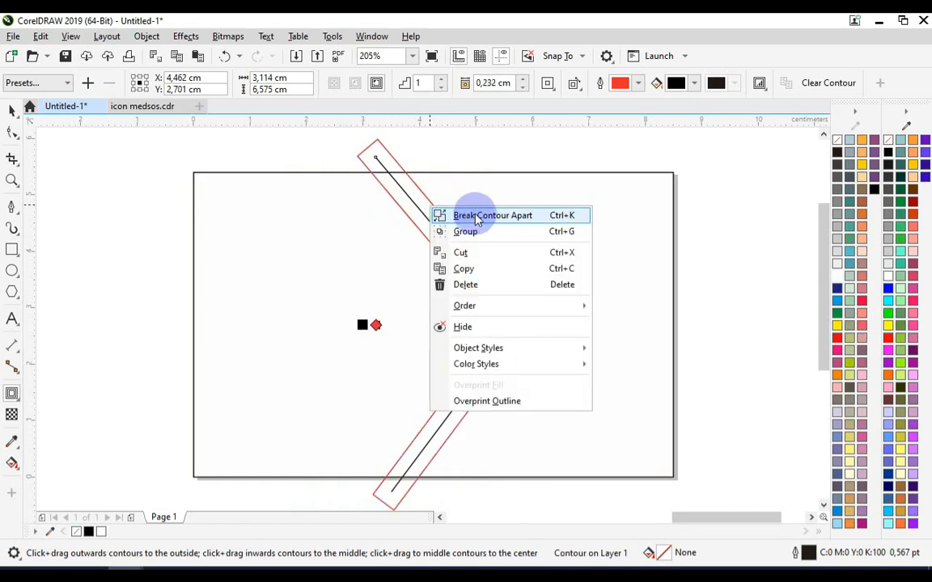
{"action": "left_click", "coordinate": [536, 217]}
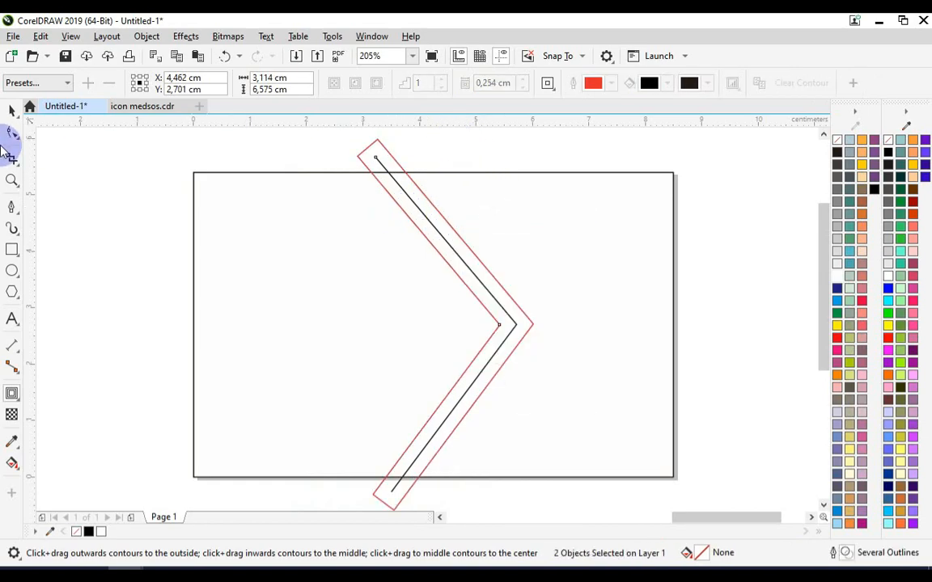
{"action": "left_click", "coordinate": [11, 114]}
{"action": "left_click", "coordinate": [400, 158]}
{"action": "left_click", "coordinate": [376, 164]}
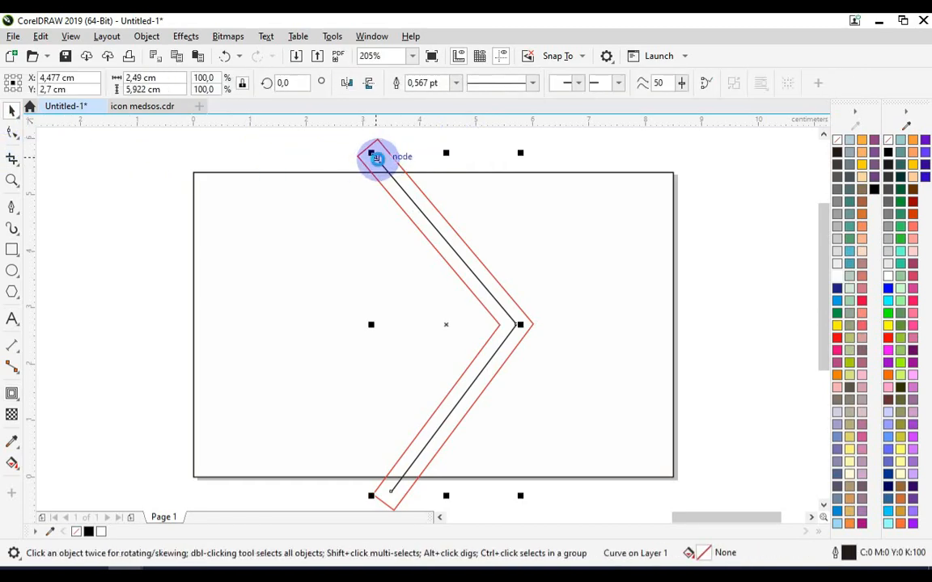
{"action": "key", "text": "Delete"}
Step: Intersect the chevron outline with the rectangle and delete the original outline that extends past the page
{"action": "scroll", "coordinate": [323, 241], "scroll_direction": "down", "scroll_amount": 3}
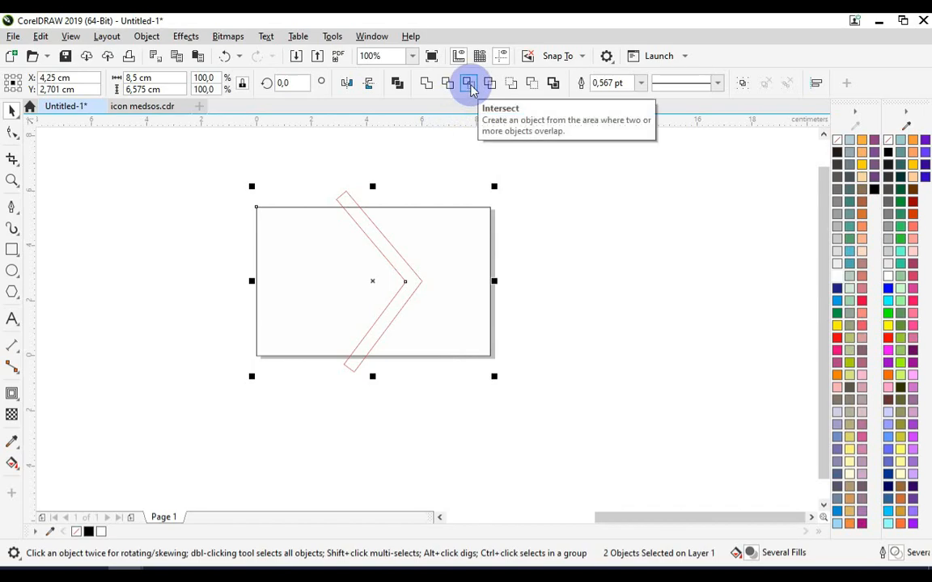
{"action": "left_click", "coordinate": [468, 89]}
{"action": "left_click", "coordinate": [362, 193]}
{"action": "left_click", "coordinate": [341, 198]}
{"action": "key", "text": "Delete"}
Step: Move the intersected chevron band to the right so its centre is at about X 5.3 cm
{"action": "scroll", "coordinate": [351, 222], "scroll_direction": "up", "scroll_amount": 2}
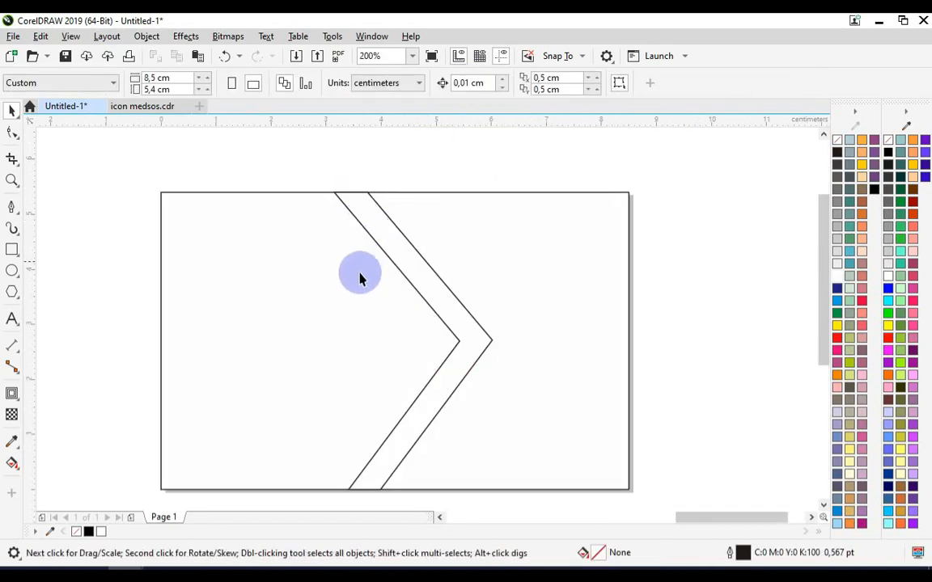
{"action": "left_click_drag", "start_coordinate": [355, 219], "coordinate": [403, 202]}
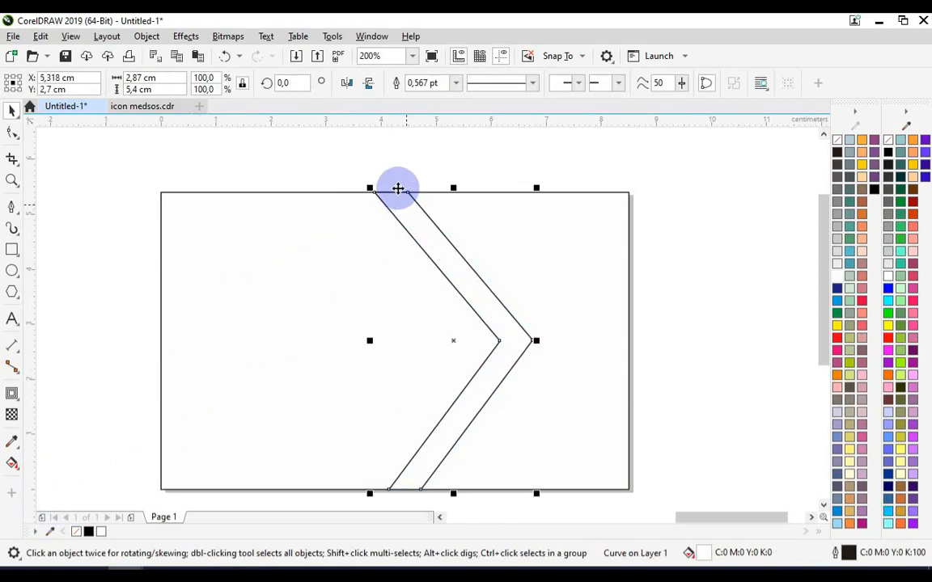
{"action": "left_click", "coordinate": [32, 390]}
Step: Use Smart Fill to turn the chevron band and the area to its right into separate filled shapes
{"action": "left_click", "coordinate": [20, 472]}
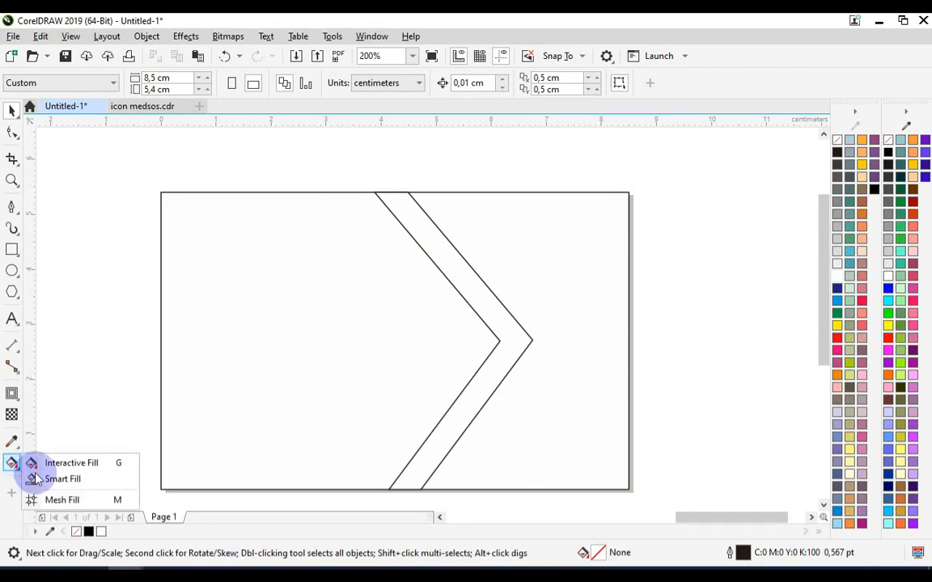
{"action": "left_click", "coordinate": [112, 482]}
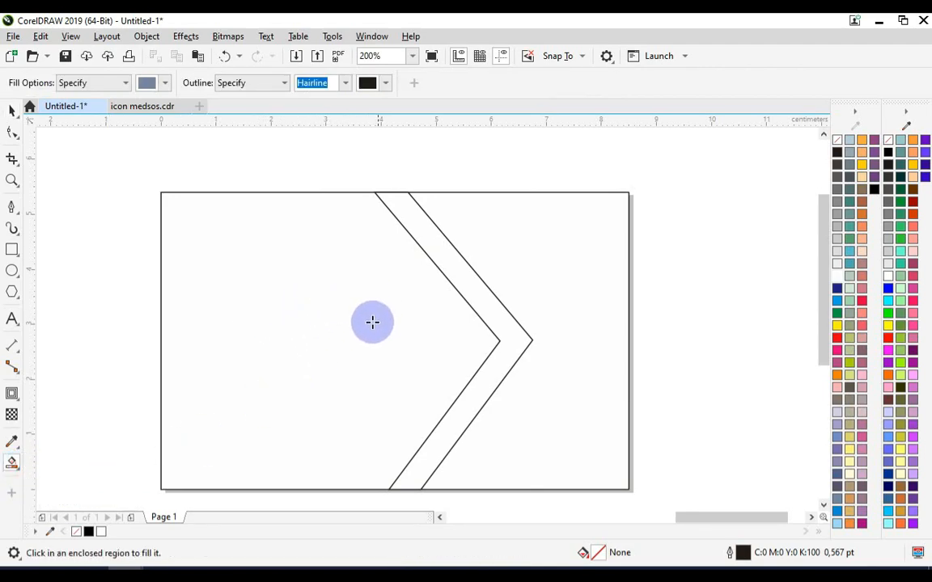
{"action": "left_click", "coordinate": [450, 254]}
{"action": "left_click", "coordinate": [547, 254]}
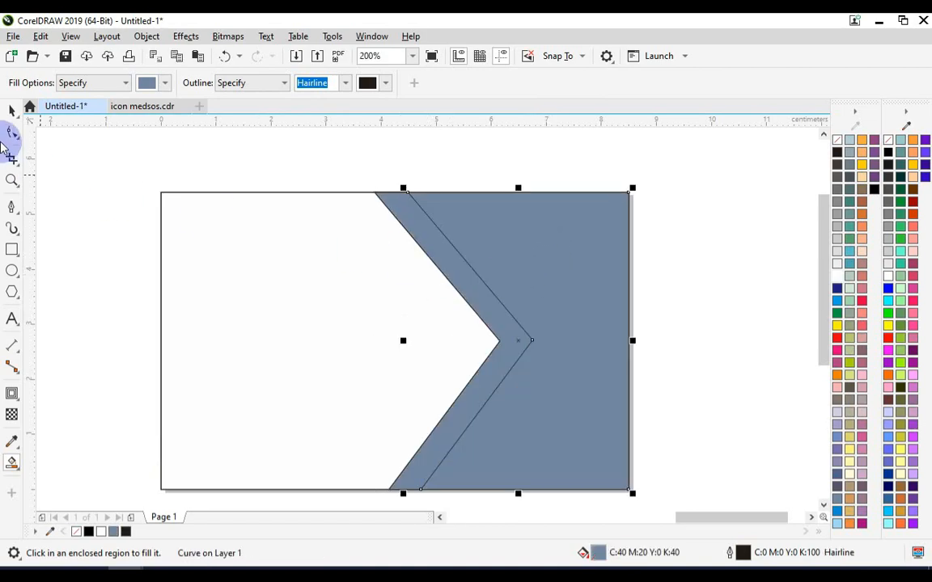
Step: Fill the shape right of the chevron band with black and remove its outline
{"action": "key", "text": "space"}
{"action": "left_click", "coordinate": [557, 262]}
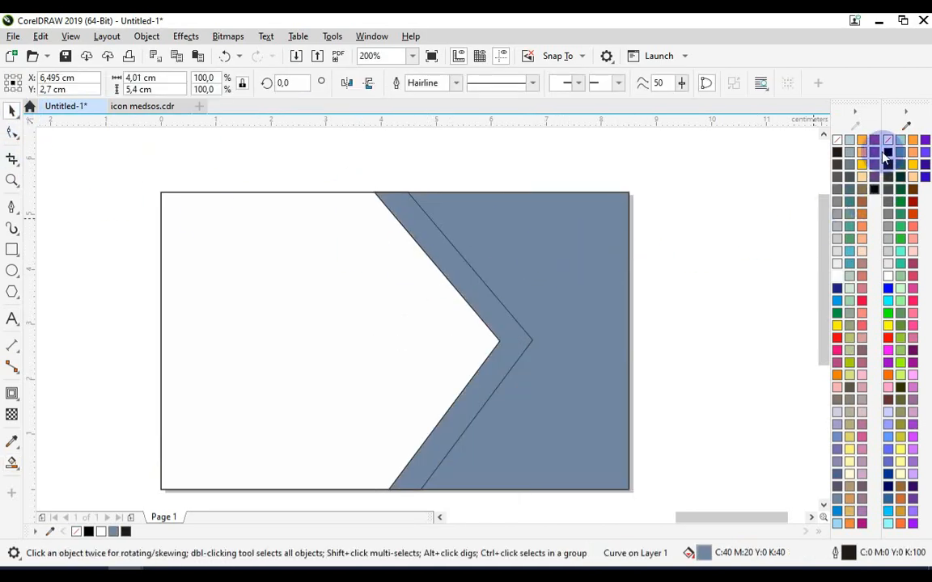
{"action": "left_click", "coordinate": [886, 152]}
{"action": "left_click", "coordinate": [458, 84]}
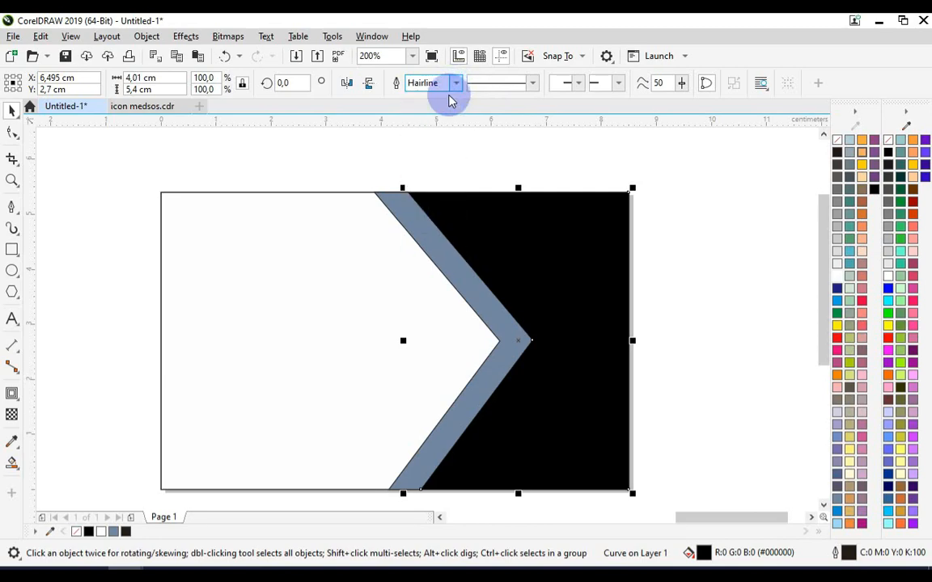
{"action": "left_click", "coordinate": [449, 98]}
{"action": "left_click", "coordinate": [499, 150]}
Step: Fill the chevron band with red and remove its outline
{"action": "left_click", "coordinate": [462, 288]}
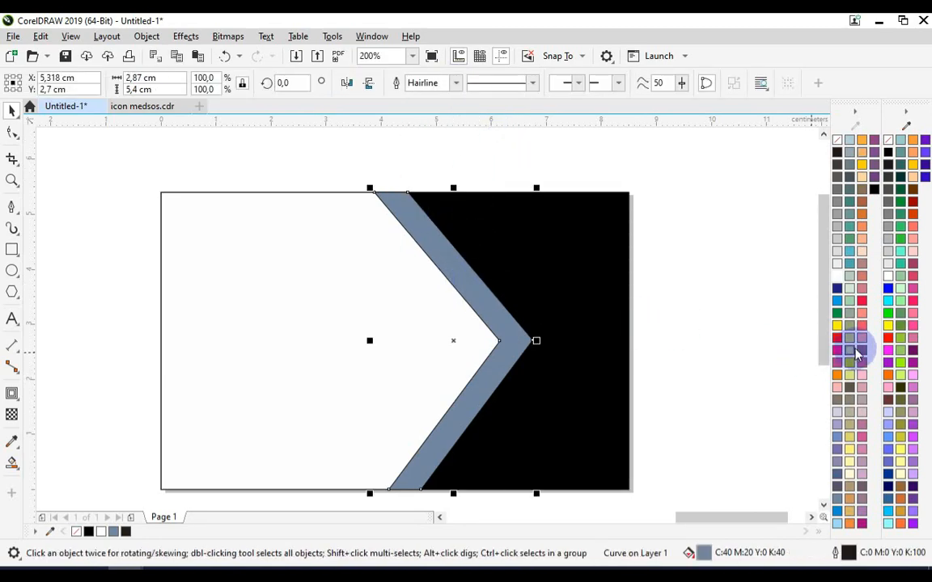
{"action": "left_click", "coordinate": [886, 339]}
{"action": "left_click", "coordinate": [458, 85]}
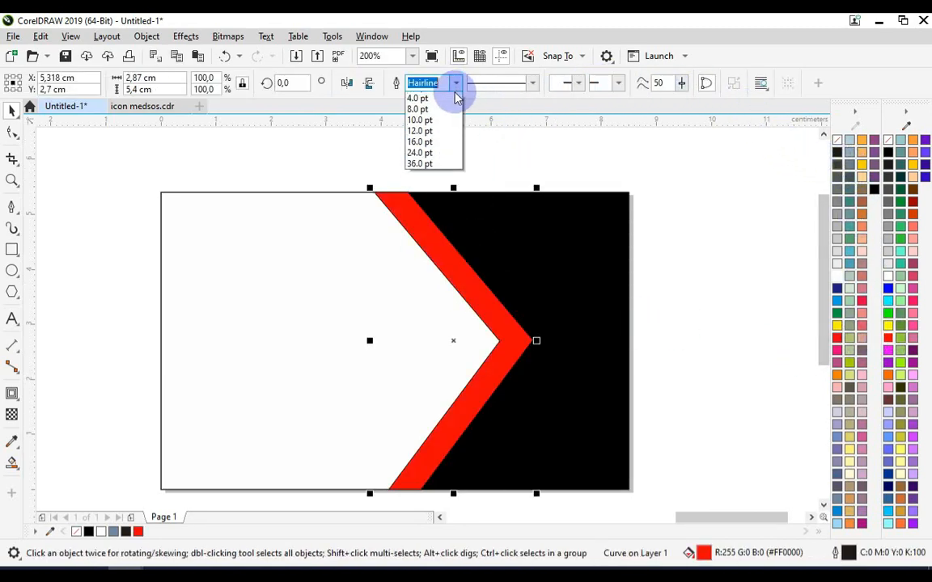
{"action": "left_click", "coordinate": [419, 98]}
{"action": "left_click", "coordinate": [497, 152]}
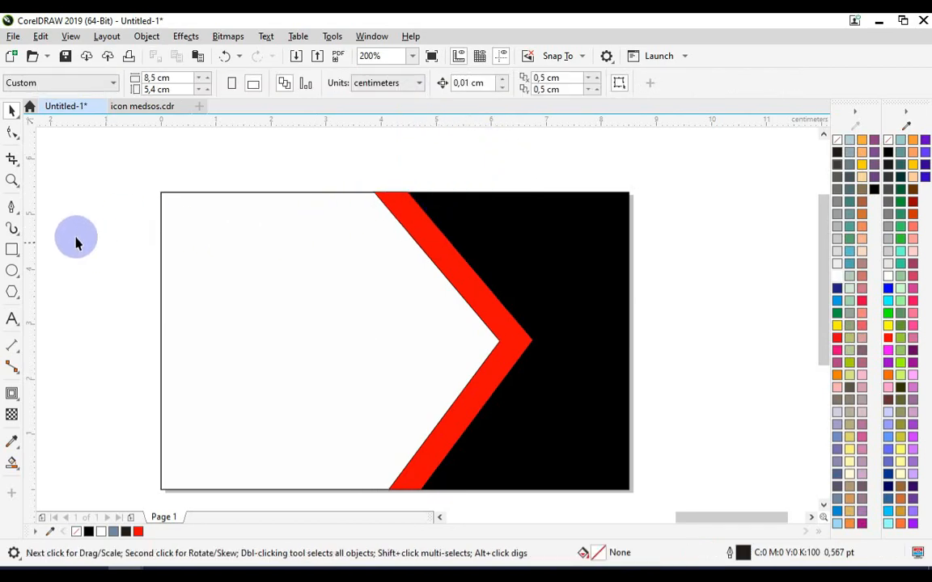
Step: Draw a diagonal line about 0.91 × 0.76 cm across the red band just below the chevron's tip with the Pen tool
{"action": "left_click", "coordinate": [240, 274]}
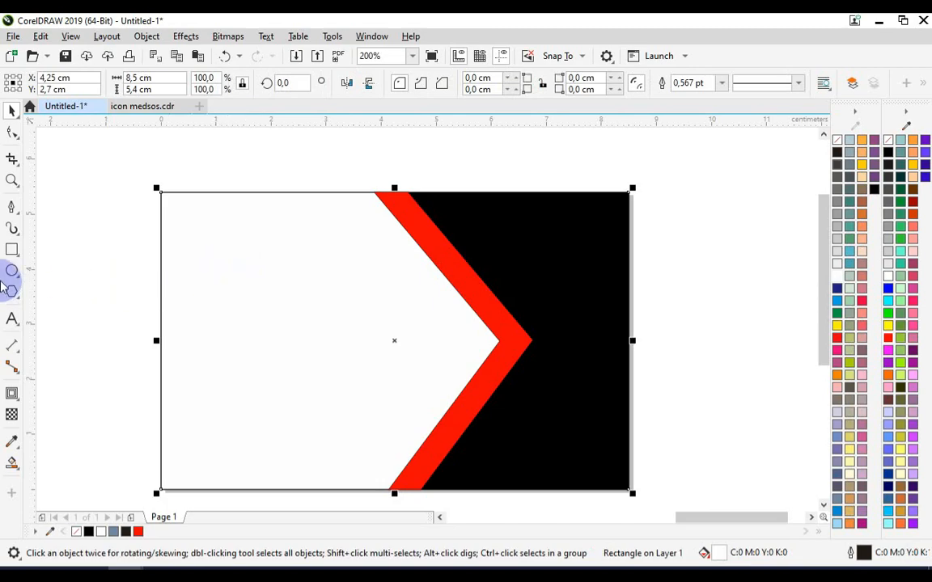
{"action": "left_click", "coordinate": [22, 215]}
{"action": "left_click", "coordinate": [66, 254]}
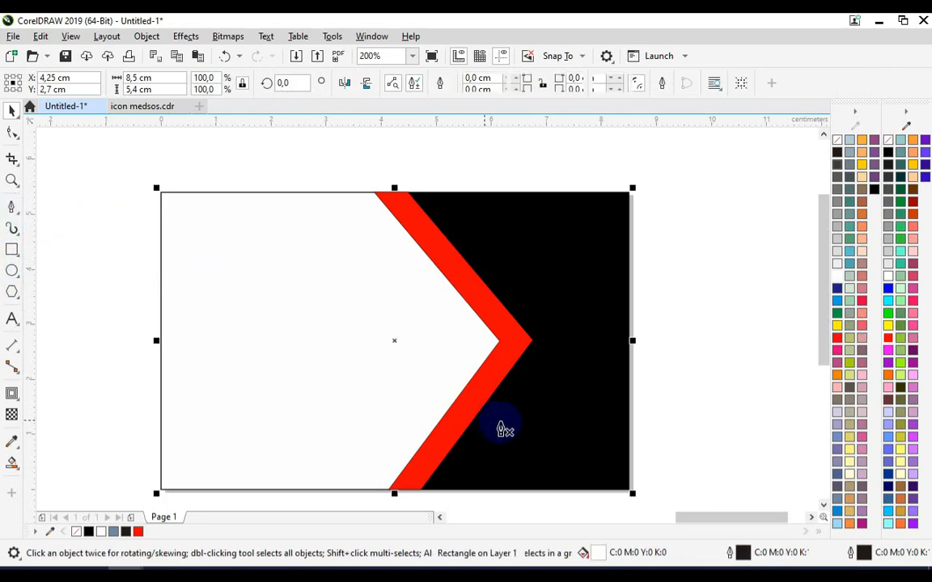
{"action": "scroll", "coordinate": [527, 378], "scroll_direction": "up", "scroll_amount": 2}
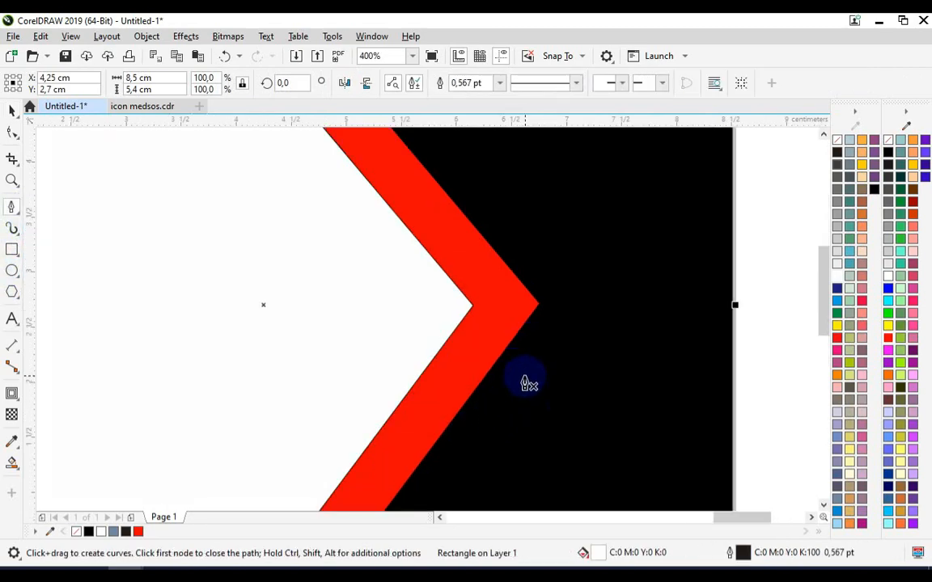
{"action": "left_click", "coordinate": [428, 310]}
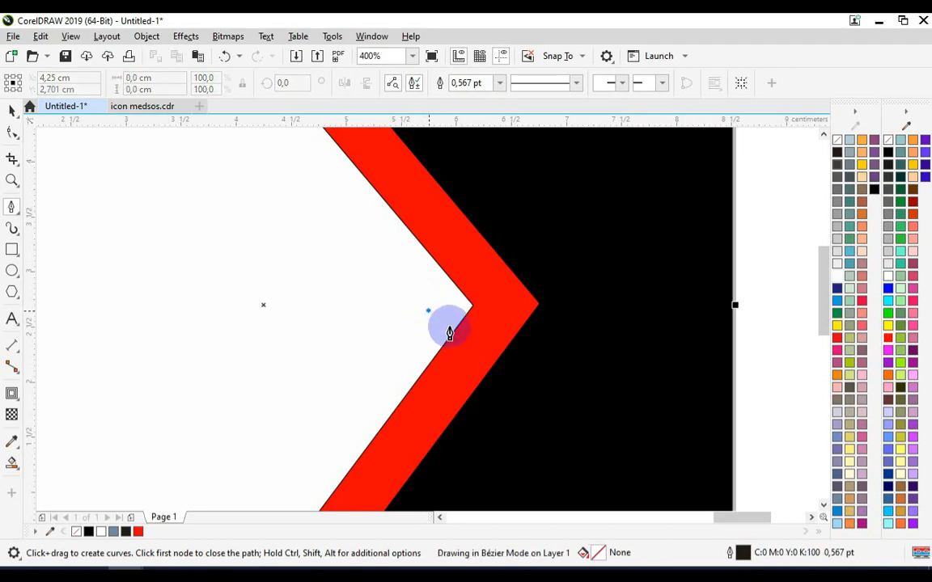
{"action": "left_click", "coordinate": [529, 398]}
{"action": "key", "text": "space"}
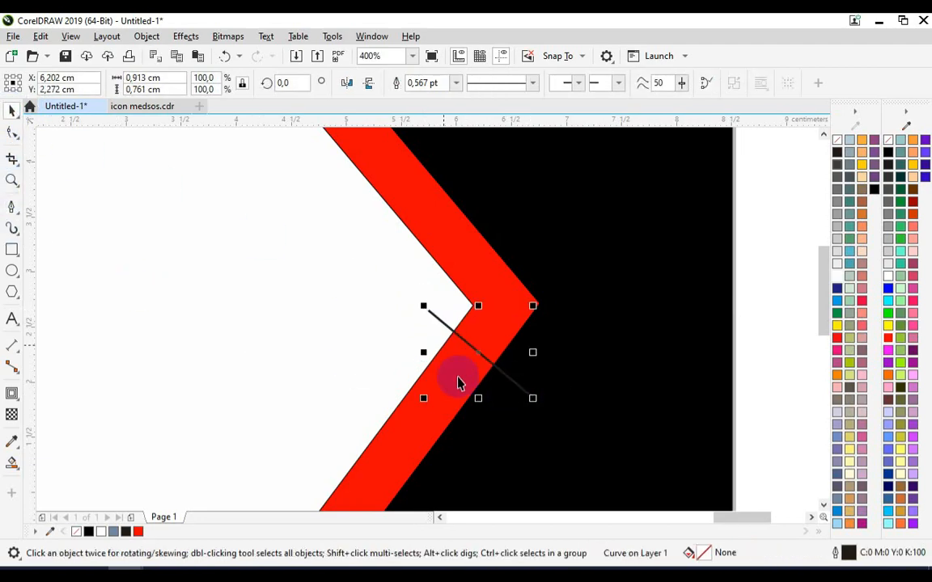
{"action": "scroll", "coordinate": [478, 337], "scroll_direction": "down", "scroll_amount": 2}
{"action": "scroll", "coordinate": [462, 432], "scroll_direction": "up", "scroll_amount": 2}
{"action": "scroll", "coordinate": [462, 362], "scroll_direction": "down", "scroll_amount": 1}
{"action": "scroll", "coordinate": [451, 385], "scroll_direction": "up", "scroll_amount": 1}
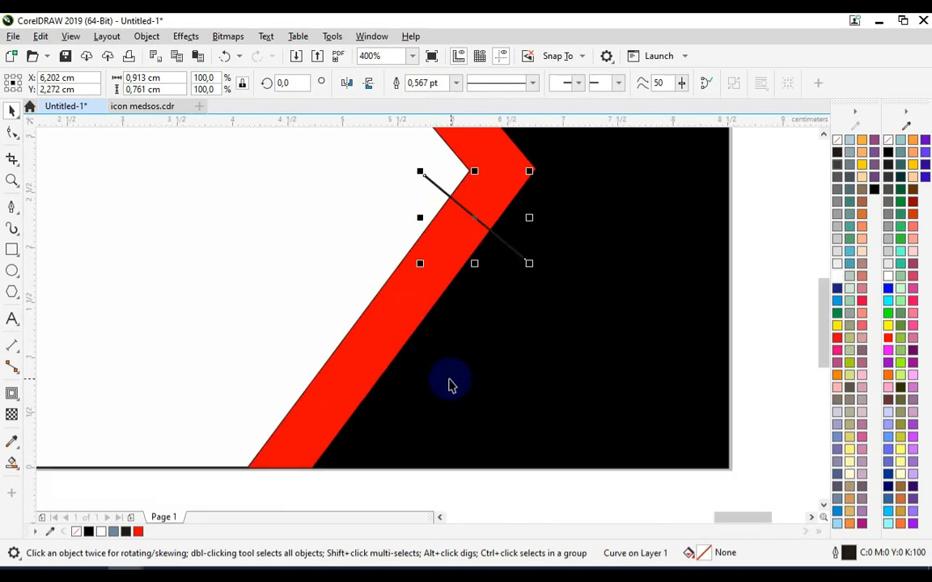
Step: Smart Fill the part of the red band below the diagonal line as a separate shape and delete the diagonal line
{"action": "left_click", "coordinate": [20, 469]}
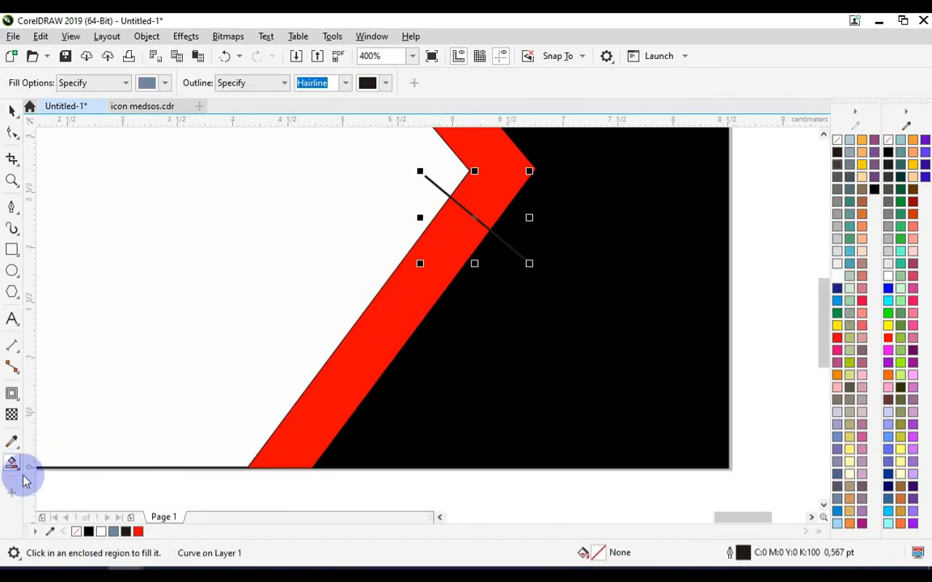
{"action": "left_click", "coordinate": [103, 484]}
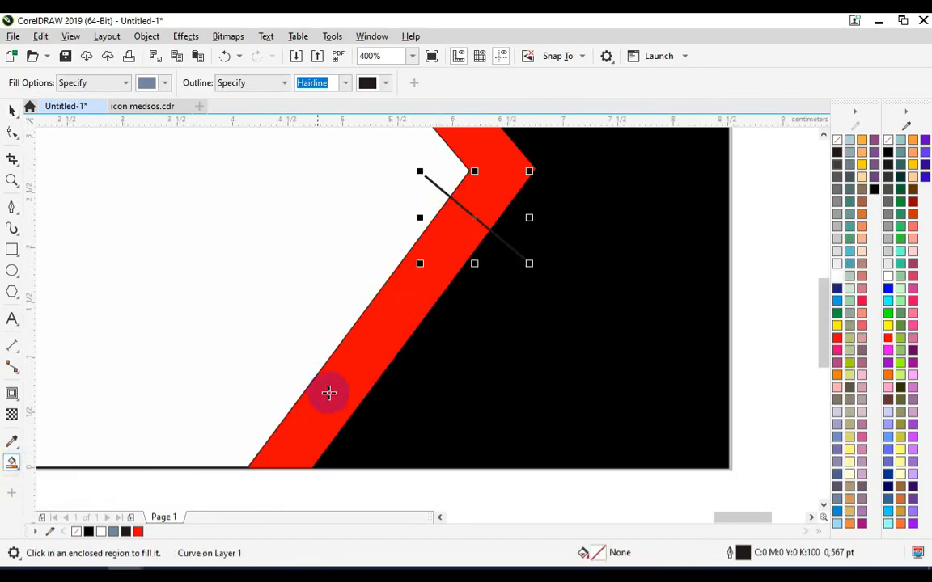
{"action": "left_click", "coordinate": [374, 328]}
{"action": "left_click", "coordinate": [12, 115]}
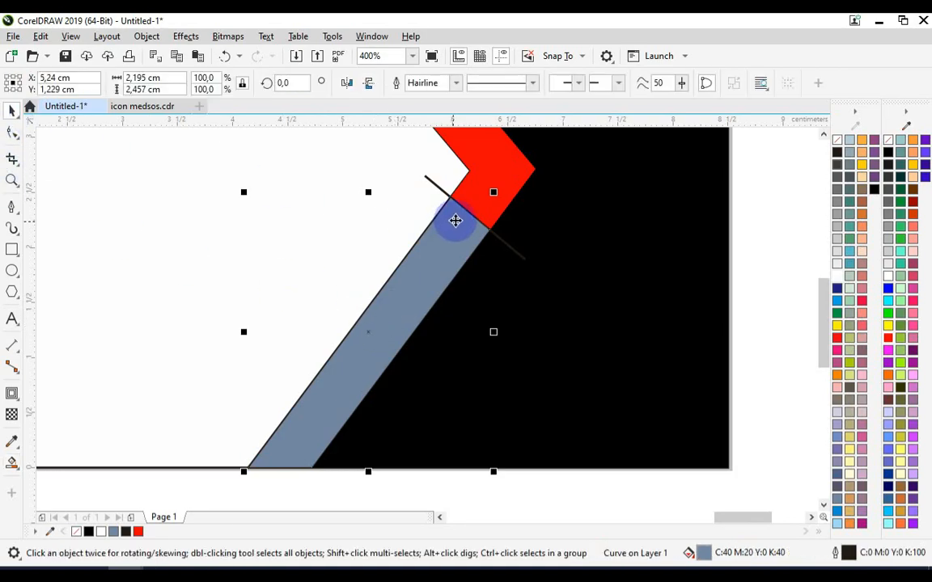
{"action": "scroll", "coordinate": [439, 183], "scroll_direction": "up", "scroll_amount": 2}
{"action": "left_click", "coordinate": [418, 197]}
{"action": "scroll", "coordinate": [418, 197], "scroll_direction": "down", "scroll_amount": 2}
{"action": "left_click", "coordinate": [439, 268]}
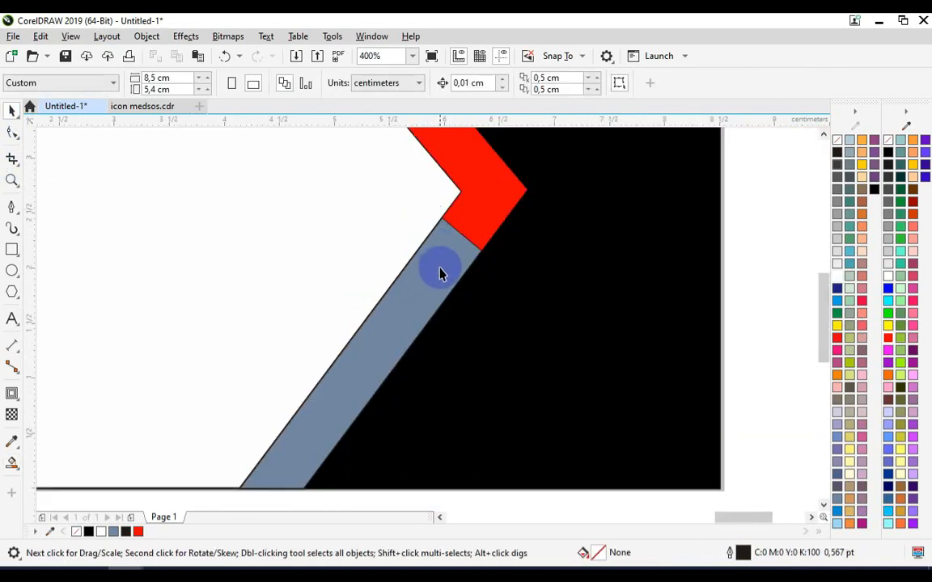
Step: Fill the lower segment of the chevron band with dark red #8A0307 and remove its outline
{"action": "left_click", "coordinate": [427, 291]}
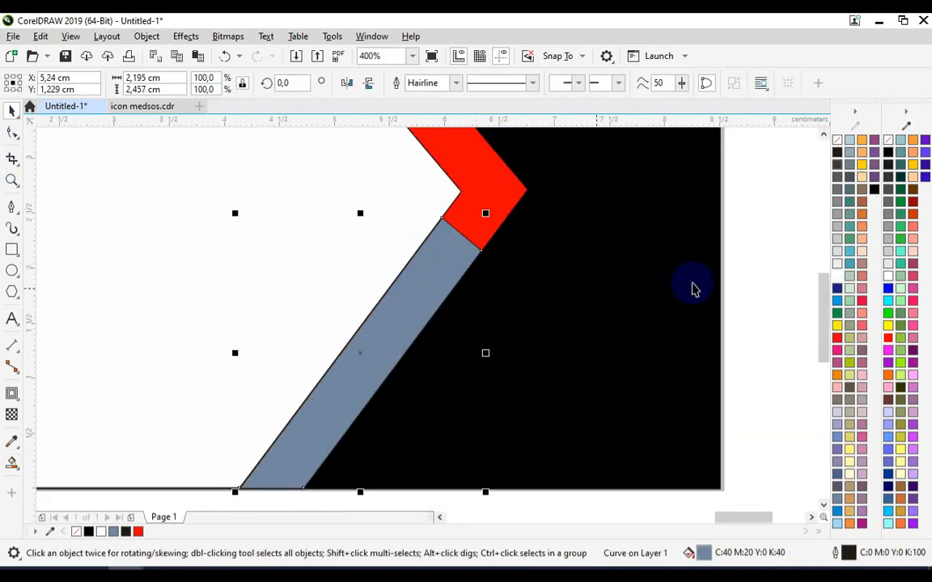
{"action": "left_click", "coordinate": [888, 340]}
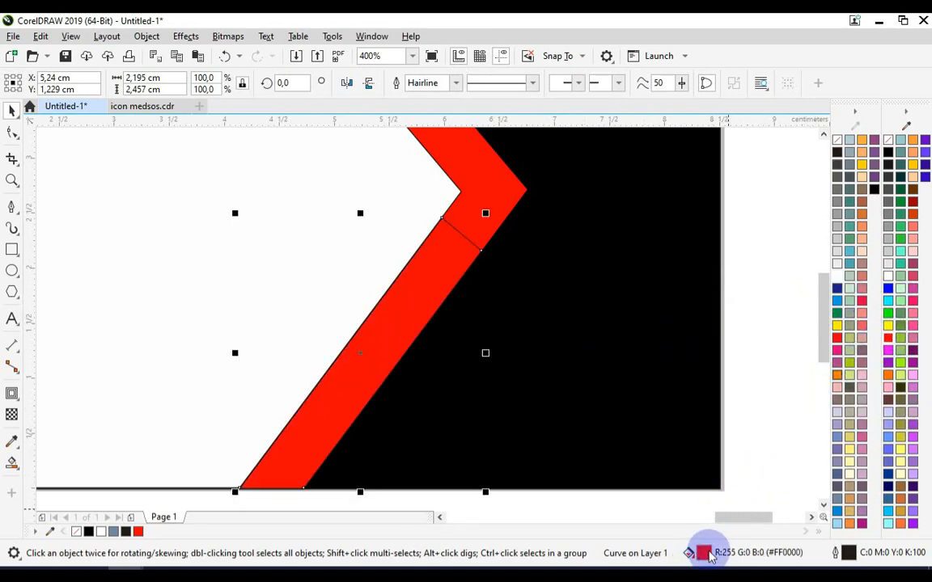
{"action": "key", "text": "shift+F11"}
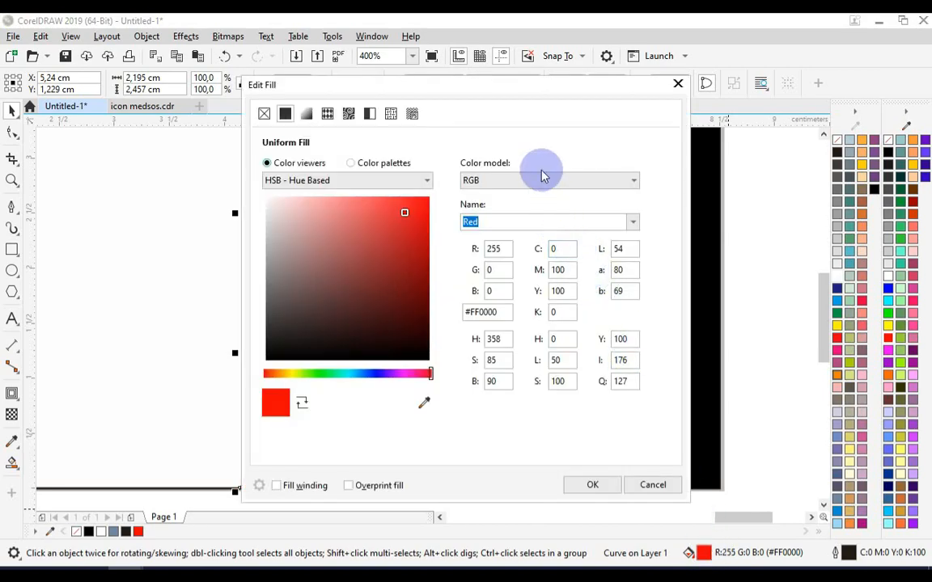
{"action": "left_click_drag", "start_coordinate": [477, 90], "coordinate": [699, 88]}
{"action": "left_click", "coordinate": [647, 262]}
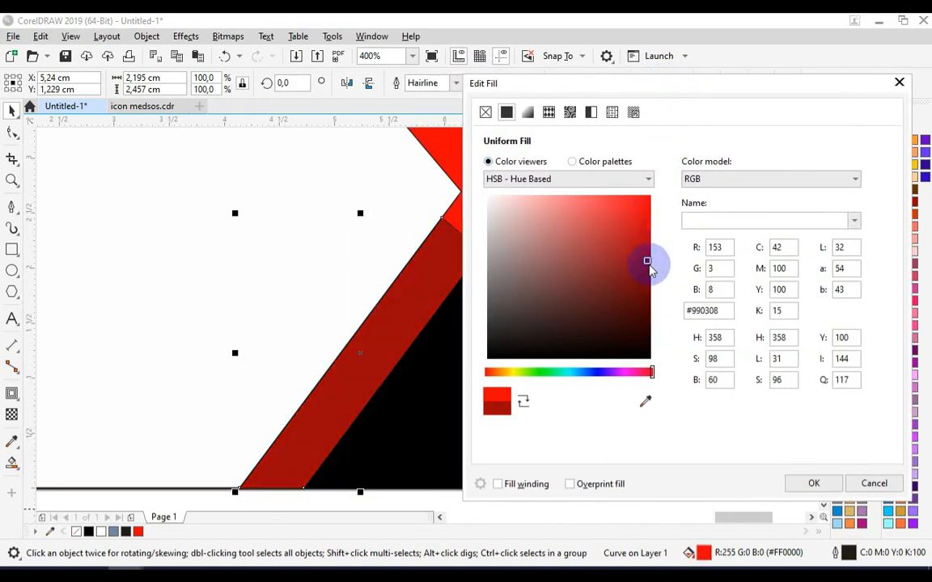
{"action": "left_click", "coordinate": [811, 483]}
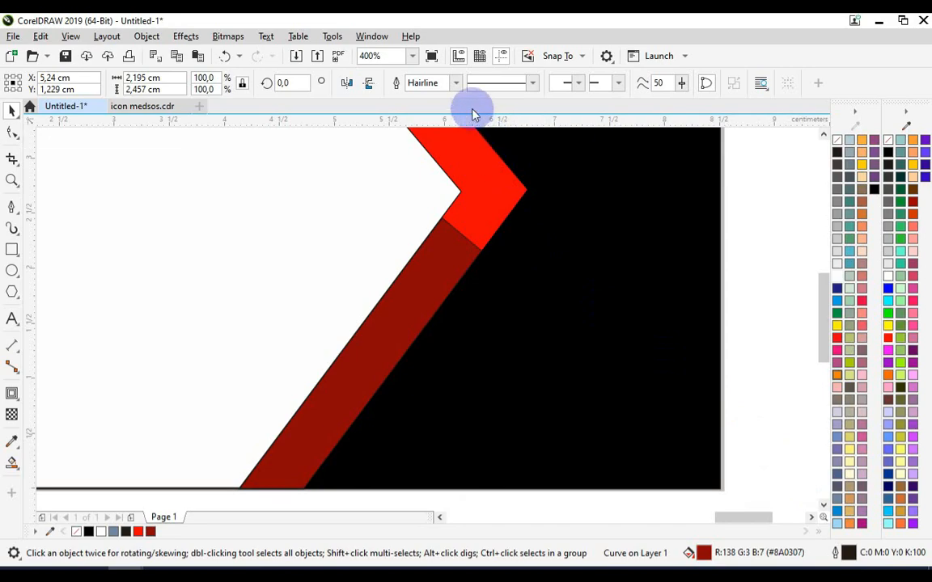
{"action": "left_click", "coordinate": [447, 95]}
{"action": "scroll", "coordinate": [436, 186], "scroll_direction": "down", "scroll_amount": 3}
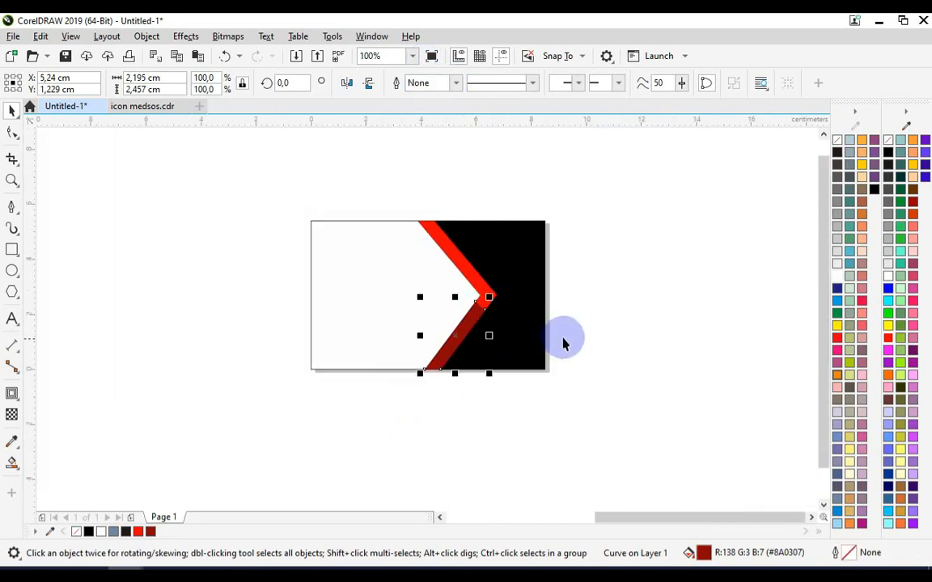
{"action": "left_click", "coordinate": [555, 339]}
{"action": "scroll", "coordinate": [485, 273], "scroll_direction": "up", "scroll_amount": 1}
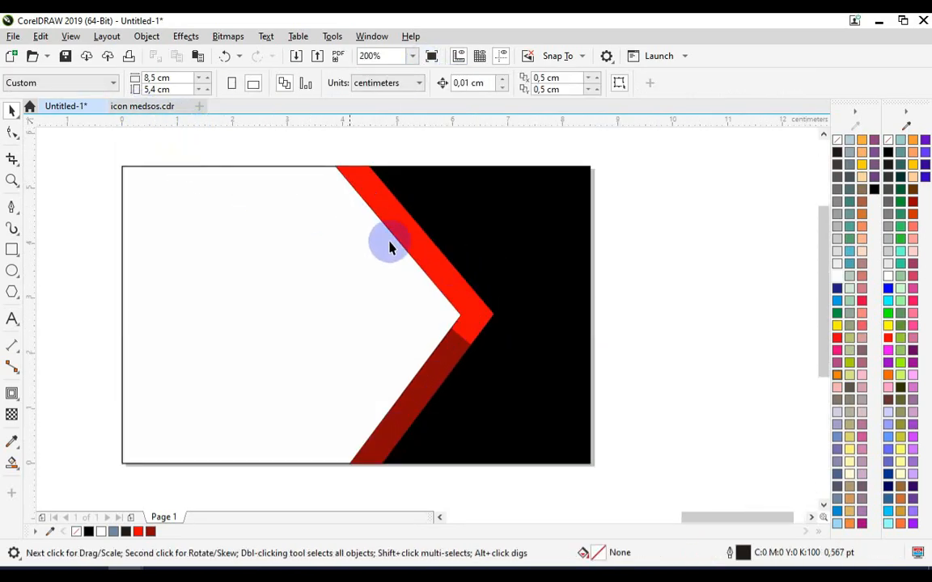
Step: Move the KANG DESAIN logo group onto the card's white area and scale it to about 3.09 × 2.62 cm
{"action": "scroll", "coordinate": [356, 242], "scroll_direction": "down", "scroll_amount": 4}
{"action": "left_click", "coordinate": [305, 283]}
{"action": "left_click", "coordinate": [360, 327]}
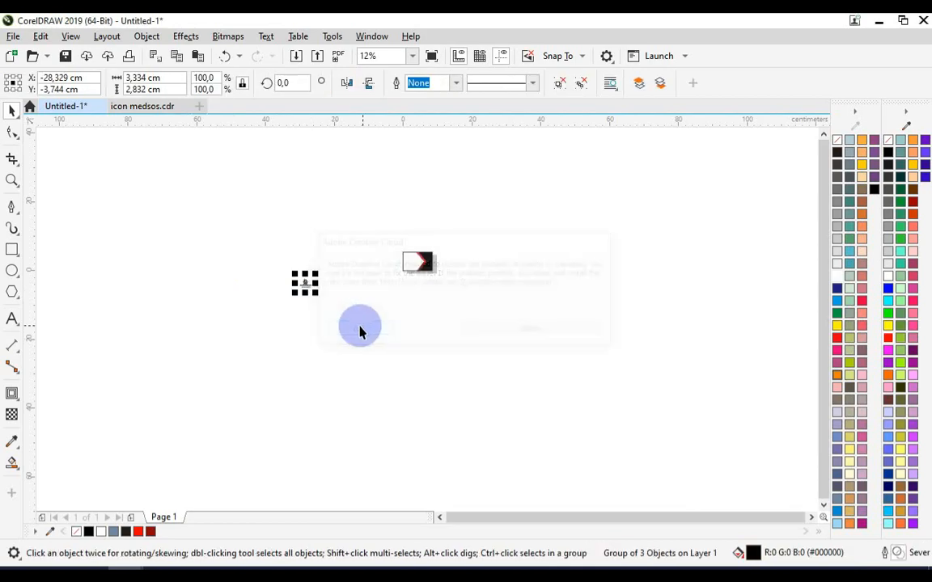
{"action": "scroll", "coordinate": [409, 259], "scroll_direction": "up", "scroll_amount": 4}
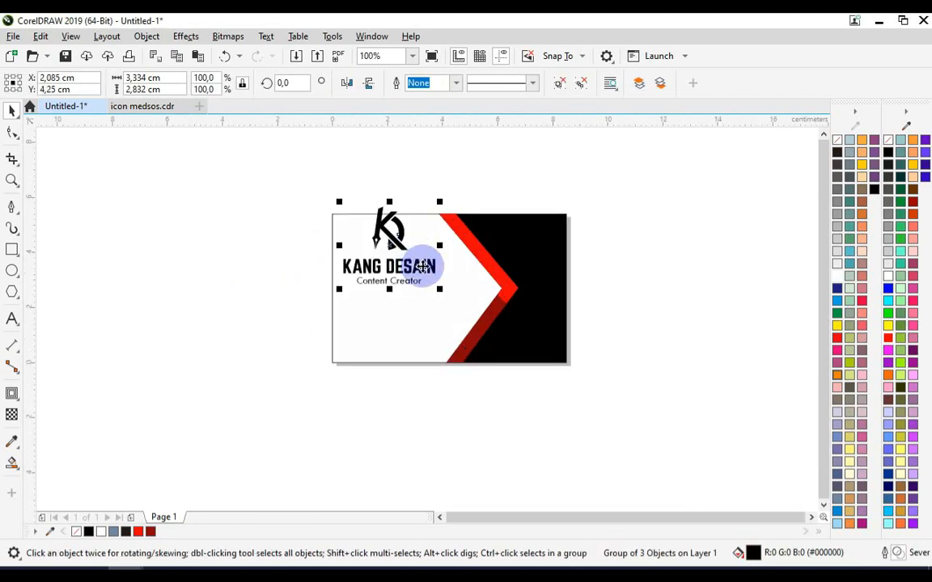
{"action": "left_click_drag", "start_coordinate": [425, 269], "coordinate": [449, 308]}
{"action": "left_click_drag", "start_coordinate": [473, 346], "coordinate": [454, 303]}
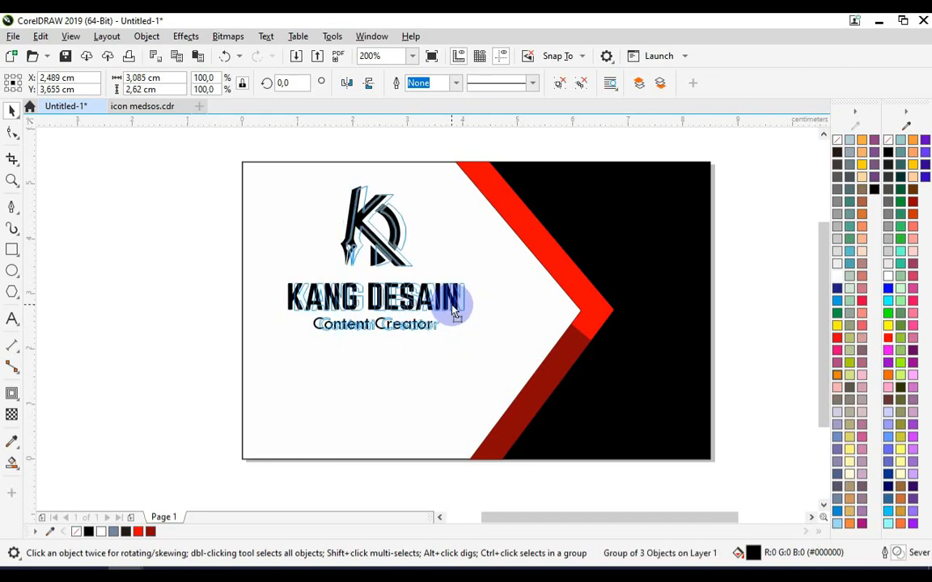
Step: Copy the coloured round WhatsApp and Instagram icons from icon medsos.cdr
{"action": "left_click", "coordinate": [145, 113]}
{"action": "scroll", "coordinate": [430, 272], "scroll_direction": "up", "scroll_amount": 3}
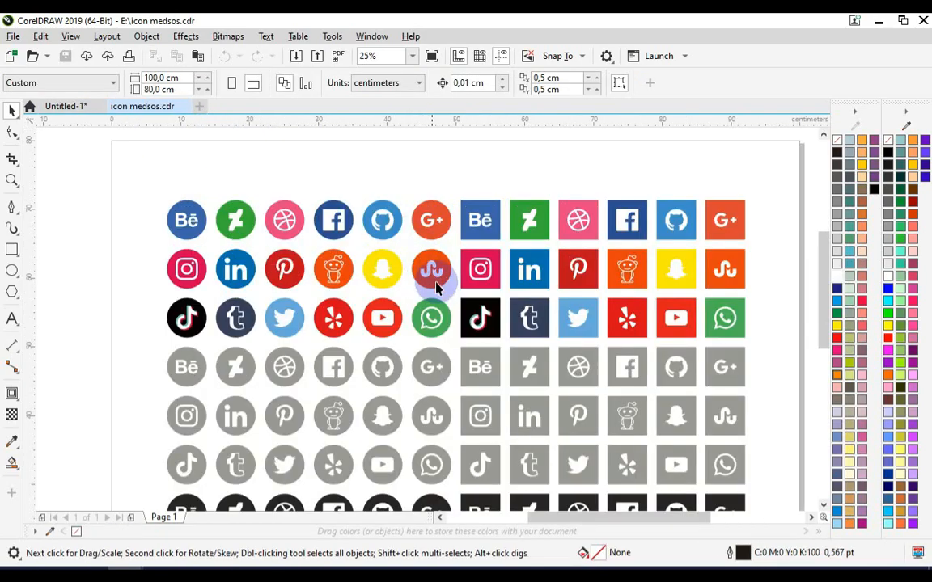
{"action": "left_click", "coordinate": [464, 356]}
{"action": "scroll", "coordinate": [434, 325], "scroll_direction": "down", "scroll_amount": 2}
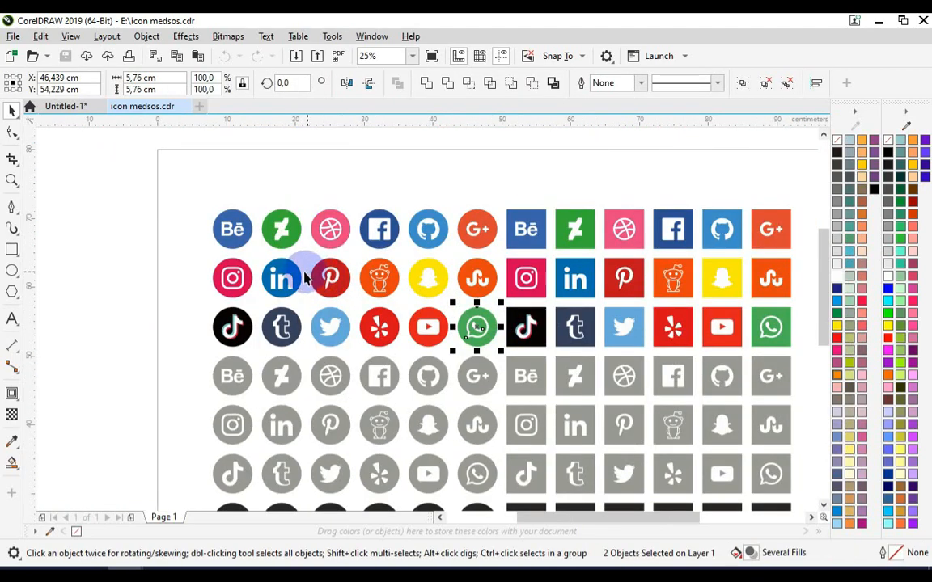
{"action": "scroll", "coordinate": [180, 261], "scroll_direction": "up", "scroll_amount": 2}
{"action": "left_click", "coordinate": [287, 308]}
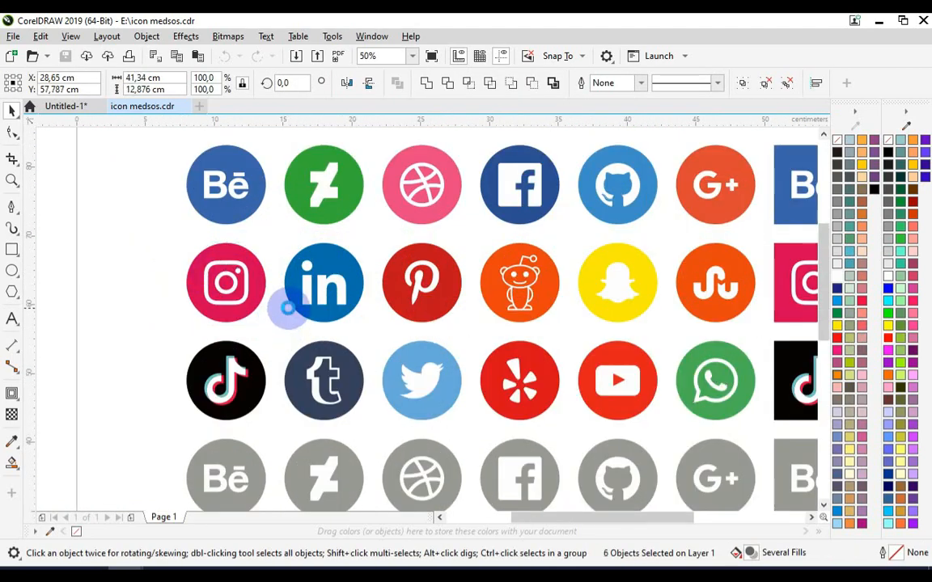
{"action": "scroll", "coordinate": [288, 309], "scroll_direction": "down", "scroll_amount": 2}
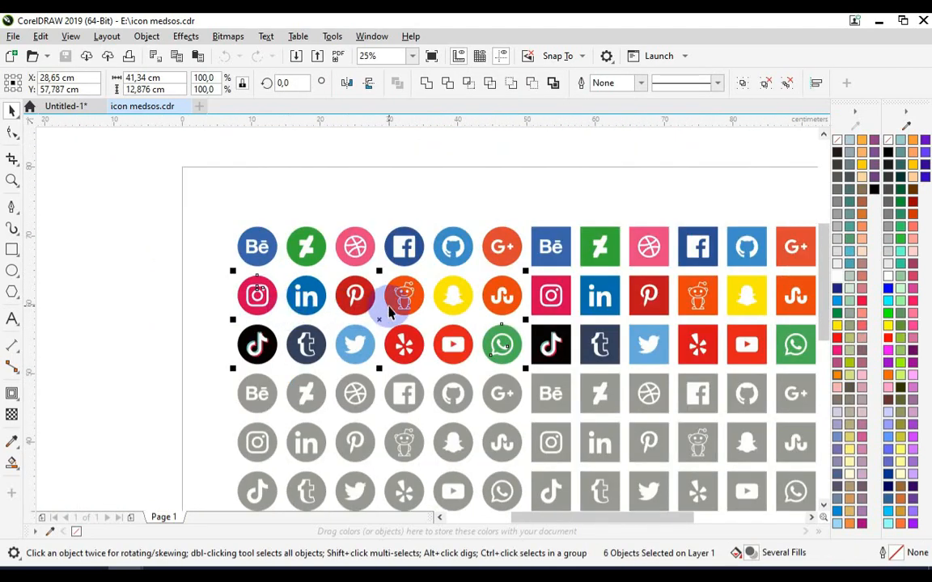
Step: Paste the two social icons into the card document and group the parts of each icon
{"action": "left_click", "coordinate": [74, 106]}
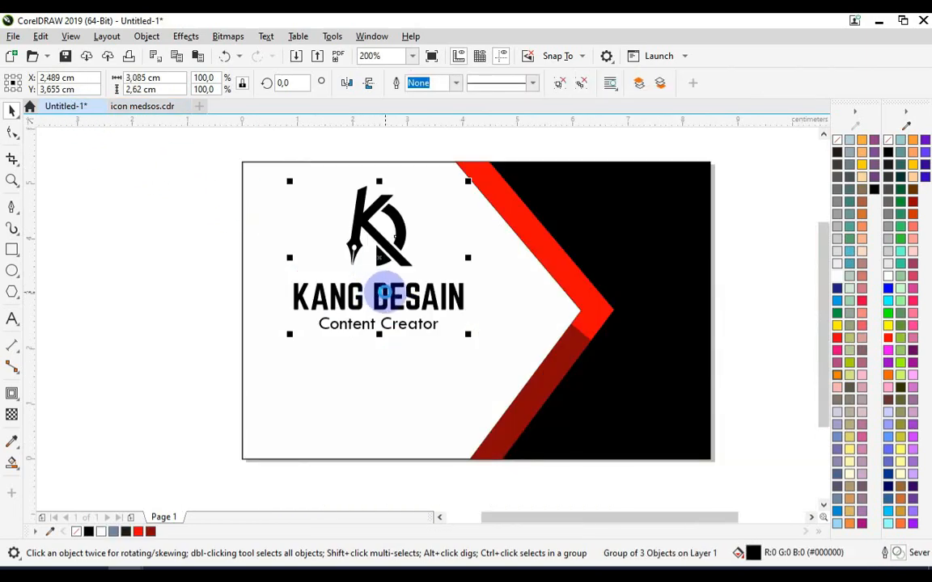
{"action": "scroll", "coordinate": [481, 314], "scroll_direction": "down", "scroll_amount": 1}
{"action": "scroll", "coordinate": [421, 349], "scroll_direction": "down", "scroll_amount": 1}
{"action": "left_click", "coordinate": [272, 241]}
{"action": "left_click", "coordinate": [187, 314]}
Step: Scale the Instagram icon to about 0.86 cm and place it in the lower-left corner of the card
{"action": "left_click_drag", "start_coordinate": [193, 289], "coordinate": [438, 390]}
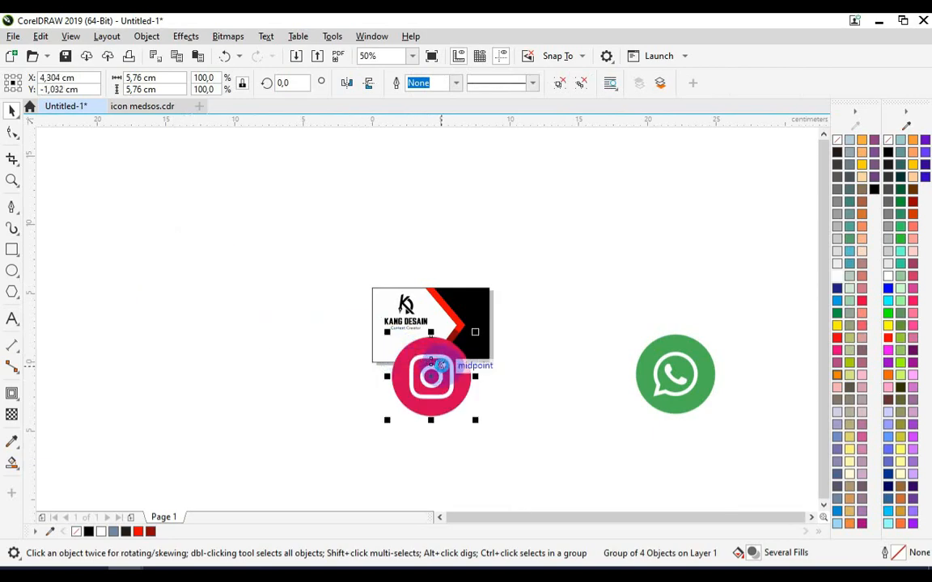
{"action": "scroll", "coordinate": [443, 366], "scroll_direction": "up", "scroll_amount": 1}
{"action": "left_click_drag", "start_coordinate": [506, 306], "coordinate": [332, 338]}
{"action": "scroll", "coordinate": [326, 319], "scroll_direction": "up", "scroll_amount": 2}
{"action": "scroll", "coordinate": [474, 317], "scroll_direction": "down", "scroll_amount": 2}
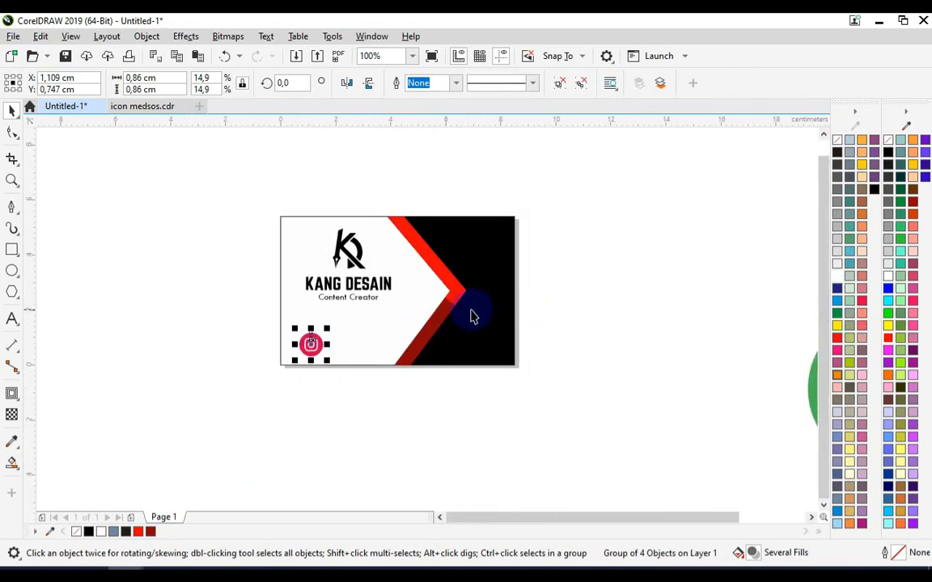
Step: Move the WhatsApp icon onto the card beside the Instagram icon and scale it down to about 1.42 cm
{"action": "scroll", "coordinate": [587, 296], "scroll_direction": "down", "scroll_amount": 1}
{"action": "left_click", "coordinate": [713, 368]}
{"action": "left_click_drag", "start_coordinate": [714, 368], "coordinate": [437, 336]}
{"action": "scroll", "coordinate": [438, 287], "scroll_direction": "up", "scroll_amount": 1}
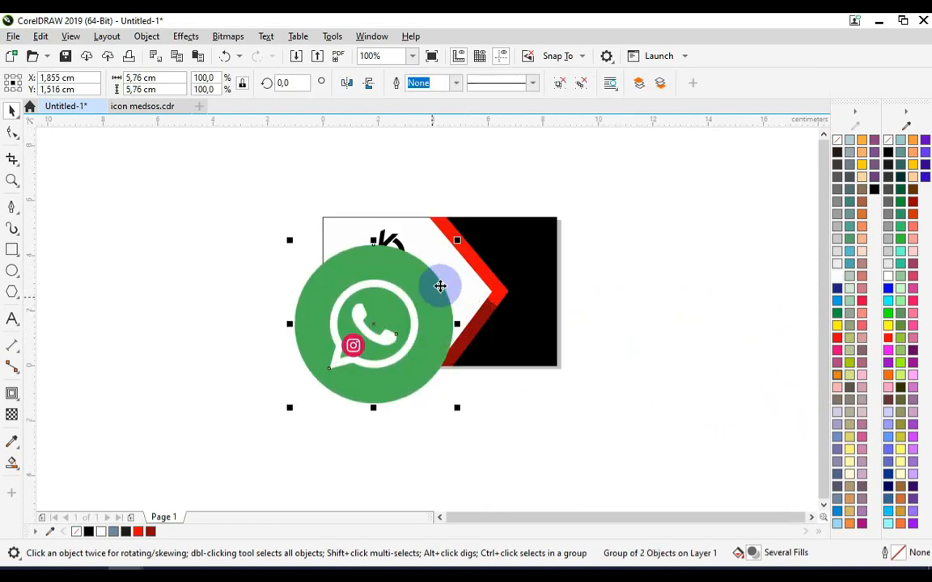
{"action": "left_click_drag", "start_coordinate": [459, 237], "coordinate": [395, 306]}
{"action": "scroll", "coordinate": [380, 325], "scroll_direction": "up", "scroll_amount": 1}
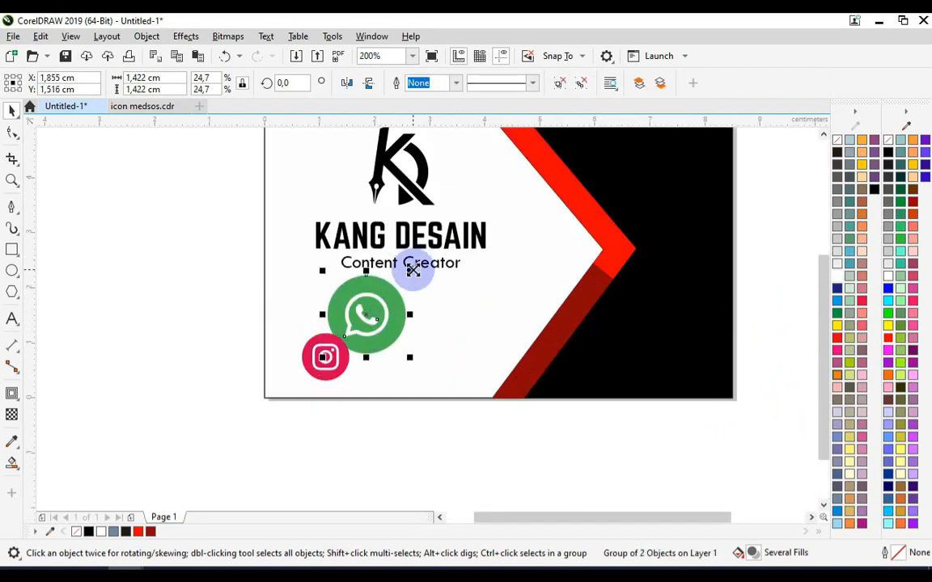
Step: Set the WhatsApp icon's width to 0.86 cm to match the Instagram icon
{"action": "scroll", "coordinate": [349, 333], "scroll_direction": "up", "scroll_amount": 1}
{"action": "left_click", "coordinate": [301, 378]}
{"action": "left_click", "coordinate": [117, 78]}
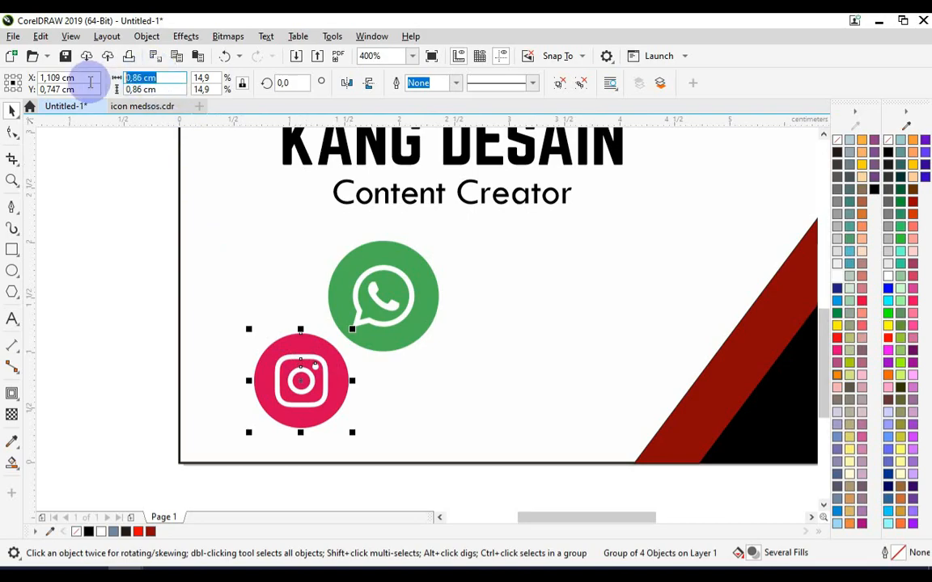
{"action": "left_click", "coordinate": [374, 259]}
{"action": "left_click", "coordinate": [174, 78]}
{"action": "type", "text": "0,86 cm"}
{"action": "key", "text": "Return"}
Step: Place the WhatsApp icon above the Instagram icon and align their centres vertically
{"action": "left_click_drag", "start_coordinate": [407, 282], "coordinate": [321, 258]}
{"action": "left_click", "coordinate": [279, 344], "text": "shift"}
{"action": "left_click", "coordinate": [178, 217]}
Step: Scale both social icons down together to about 0.44 cm and adjust their spacing below the logo
{"action": "left_click_drag", "start_coordinate": [113, 220], "coordinate": [356, 441]}
{"action": "left_click_drag", "start_coordinate": [356, 220], "coordinate": [328, 266]}
{"action": "left_click", "coordinate": [266, 347]}
{"action": "left_click", "coordinate": [308, 350]}
{"action": "scroll", "coordinate": [308, 350], "scroll_direction": "up", "scroll_amount": 2}
{"action": "left_click_drag", "start_coordinate": [308, 350], "coordinate": [308, 378]}
{"action": "scroll", "coordinate": [344, 275], "scroll_direction": "down", "scroll_amount": 2}
{"action": "left_click", "coordinate": [333, 266]}
{"action": "left_click", "coordinate": [165, 277]}
Step: Recolour the background circles of the WhatsApp and Instagram icons to the chevron's bright red
{"action": "scroll", "coordinate": [324, 250], "scroll_direction": "up", "scroll_amount": 2}
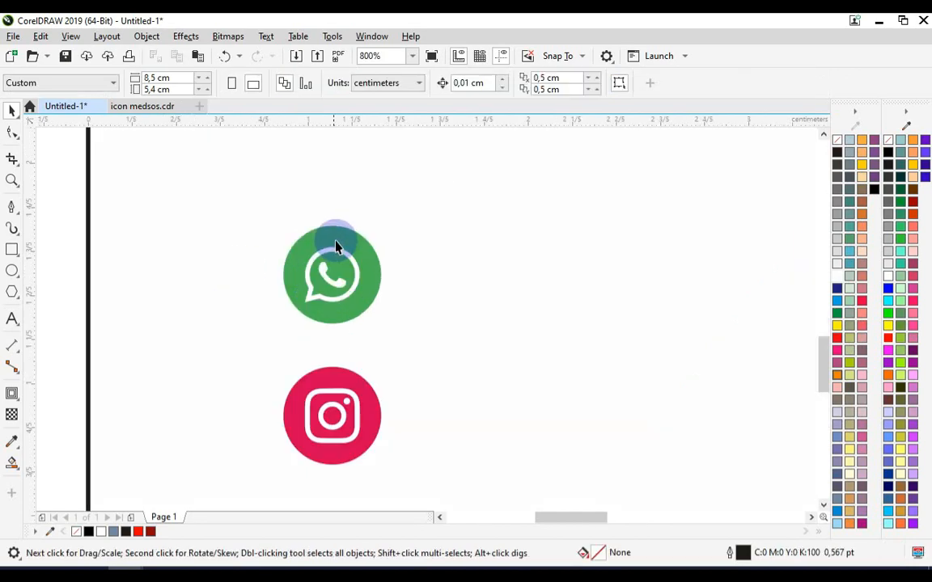
{"action": "left_click", "coordinate": [336, 246]}
{"action": "left_click", "coordinate": [150, 531]}
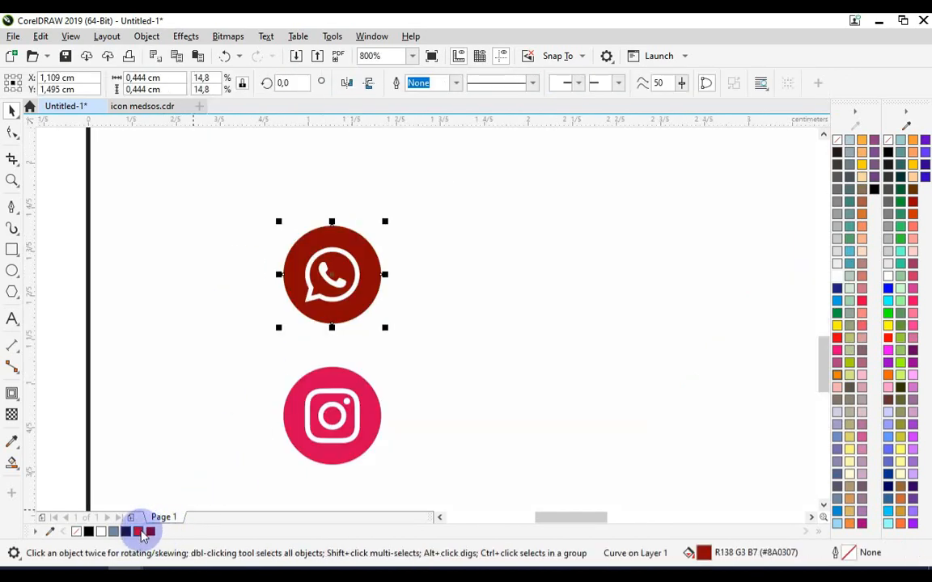
{"action": "left_click", "coordinate": [139, 531]}
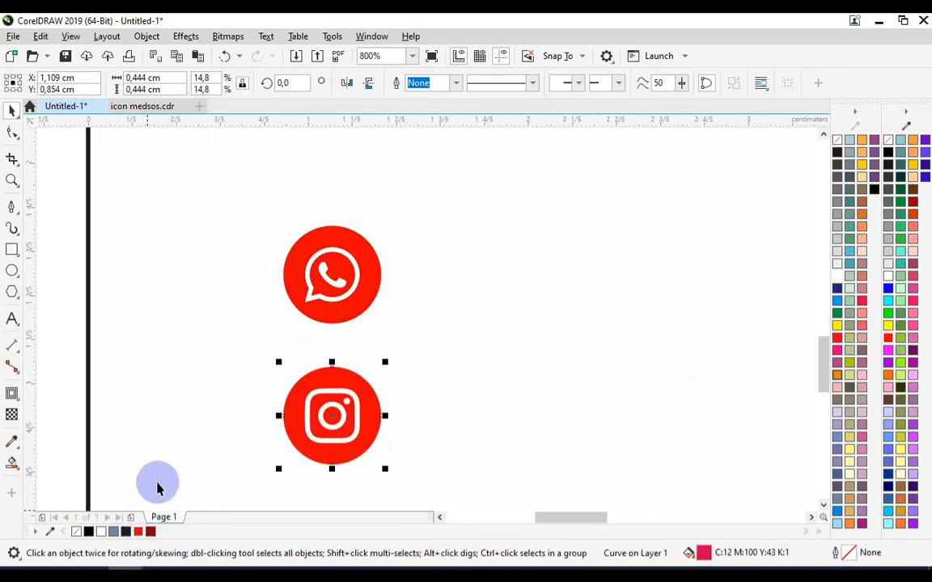
Step: Separate the Content Creator text from the logo group and move it beside the WhatsApp icon
{"action": "scroll", "coordinate": [275, 371], "scroll_direction": "down", "scroll_amount": 2}
{"action": "left_click", "coordinate": [341, 266]}
{"action": "scroll", "coordinate": [351, 254], "scroll_direction": "right", "scroll_amount": 3}
{"action": "left_click_drag", "start_coordinate": [281, 236], "coordinate": [297, 316]}
{"action": "key", "text": "Escape"}
{"action": "left_click_drag", "start_coordinate": [275, 232], "coordinate": [281, 333]}
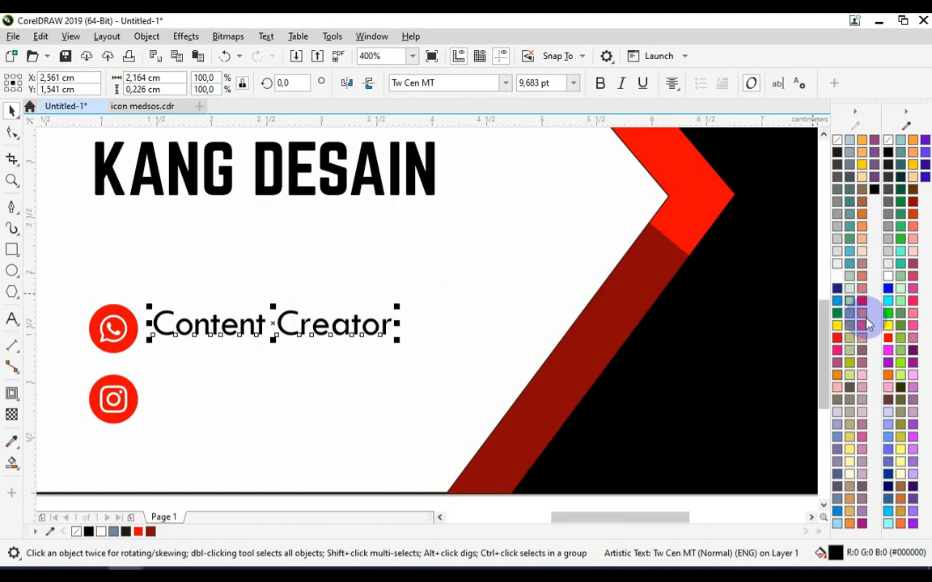
Step: Colour the text beside the WhatsApp icon red and replace it with the contact's phone number
{"action": "left_click", "coordinate": [888, 340]}
{"action": "key", "text": "F8"}
{"action": "key", "text": "ctrl+a"}
{"action": "type", "text": "088"}
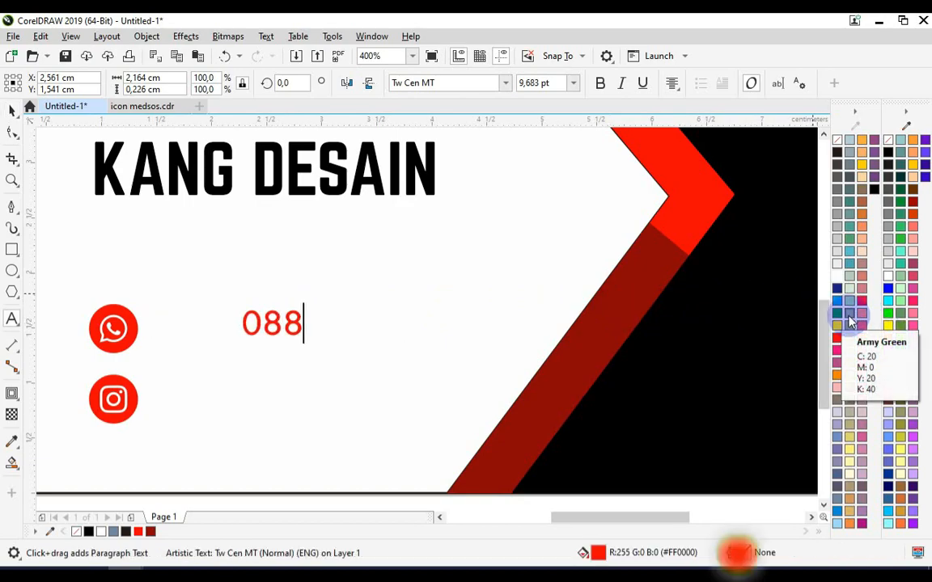
{"action": "type", "text": "8 8888 8888"}
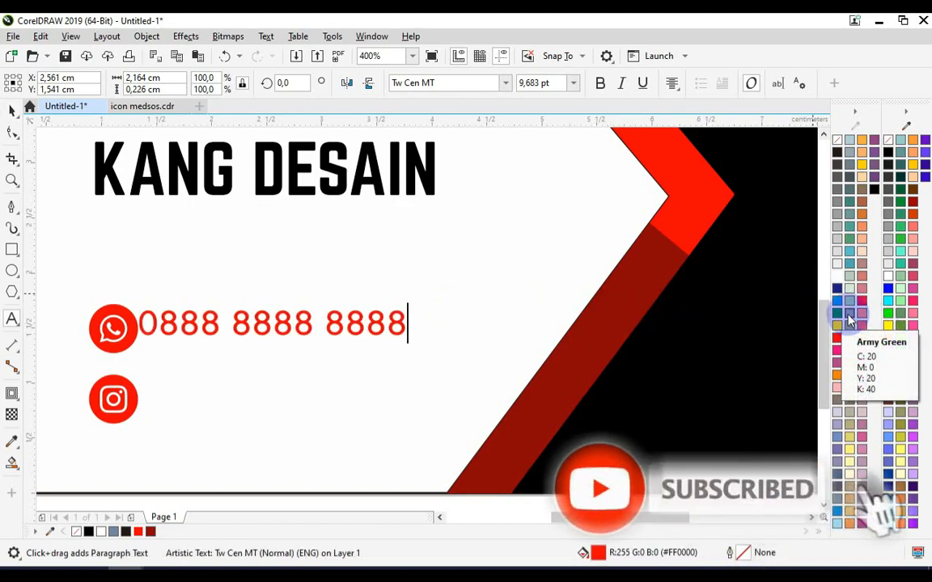
{"action": "key", "text": "ctrl+space"}
Step: Duplicate the phone number text beside the Instagram icon and change the copy to "kangdesain_pml"
{"action": "left_click_drag", "start_coordinate": [175, 318], "coordinate": [224, 395]}
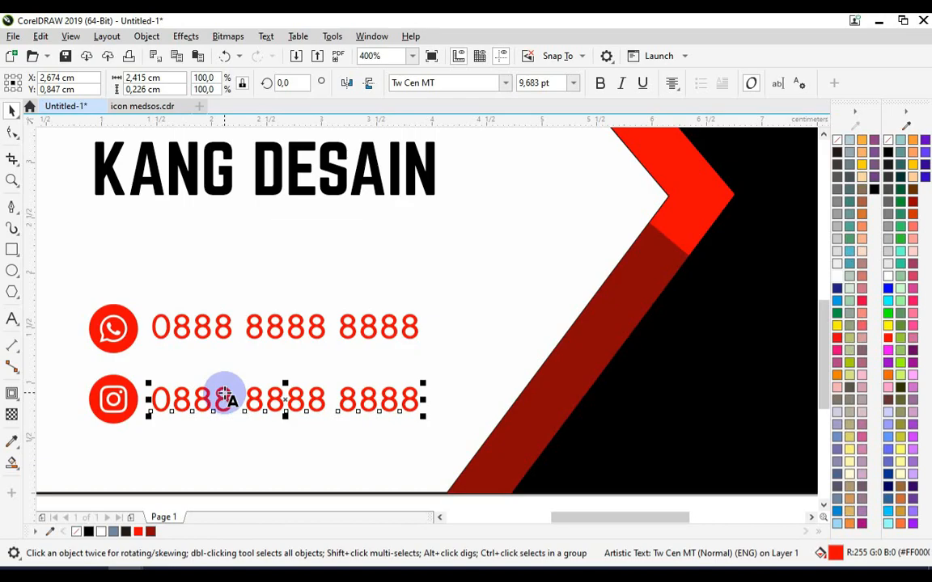
{"action": "double_click", "coordinate": [224, 394]}
{"action": "type", "text": "kangdesain_pml"}
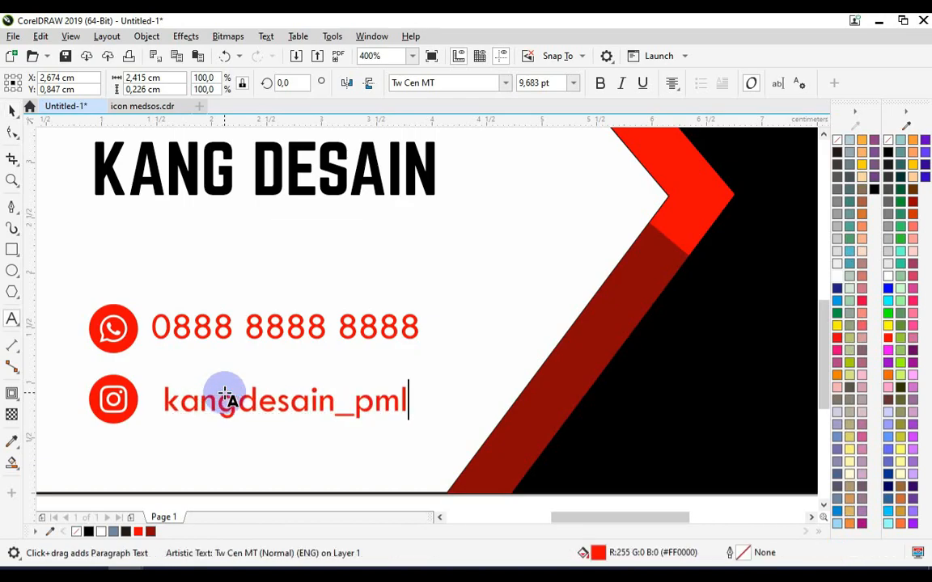
Step: Align the phone number and Instagram handle texts along their left edges
{"action": "left_click", "coordinate": [12, 108]}
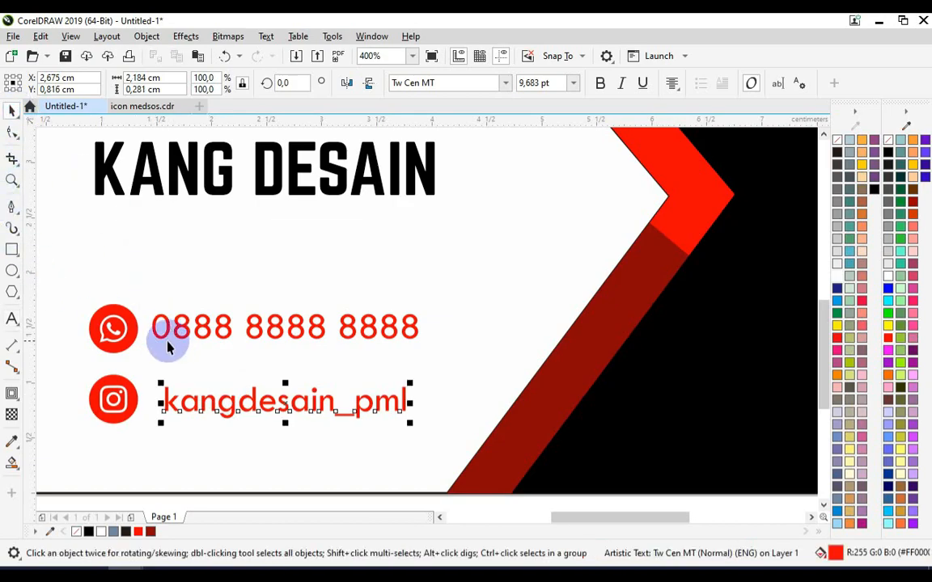
{"action": "scroll", "coordinate": [312, 385], "scroll_direction": "down", "scroll_amount": 3}
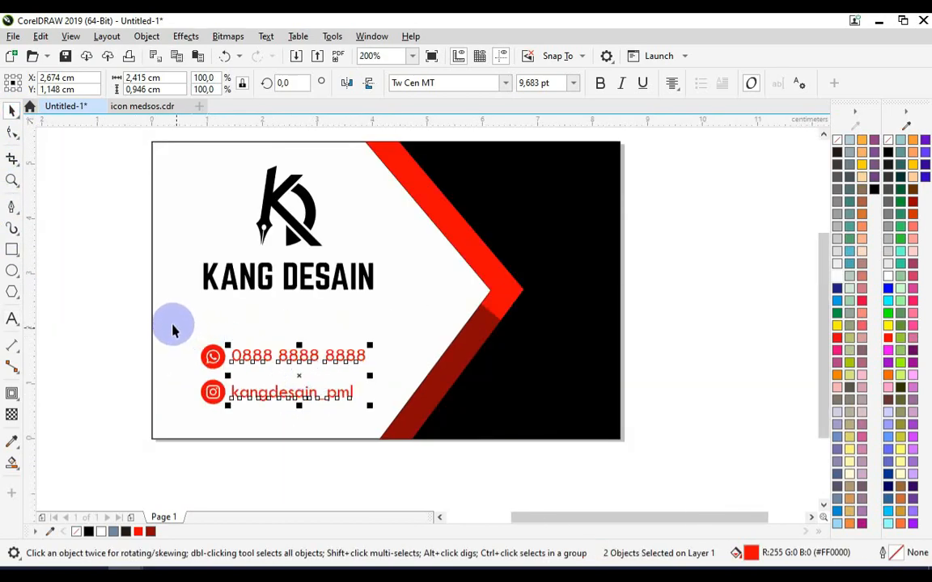
{"action": "left_click", "coordinate": [201, 270]}
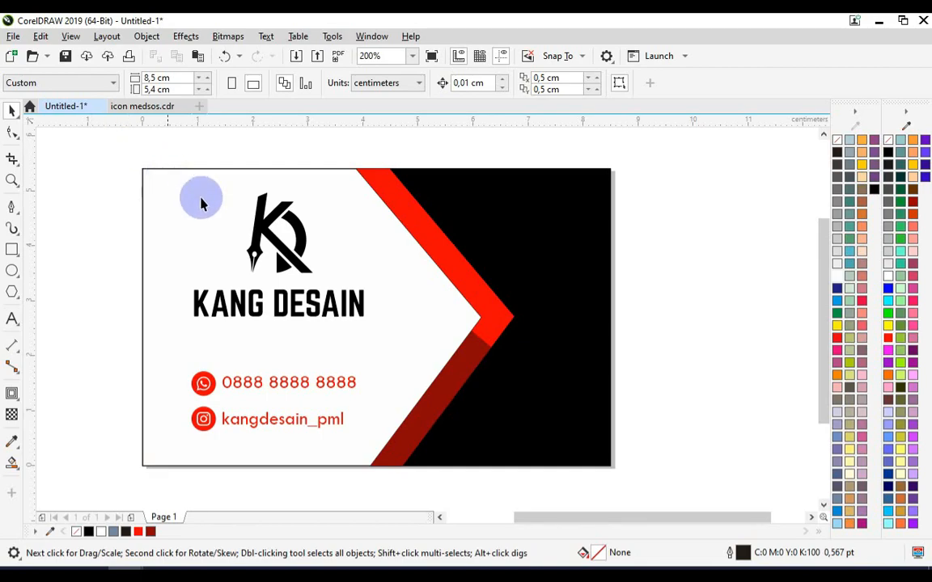
Step: Move the complete front card design off the page into the empty space to its right
{"action": "scroll", "coordinate": [193, 193], "scroll_direction": "down", "scroll_amount": 1}
{"action": "left_click_drag", "start_coordinate": [137, 174], "coordinate": [428, 339]}
{"action": "left_click_drag", "start_coordinate": [339, 285], "coordinate": [592, 285]}
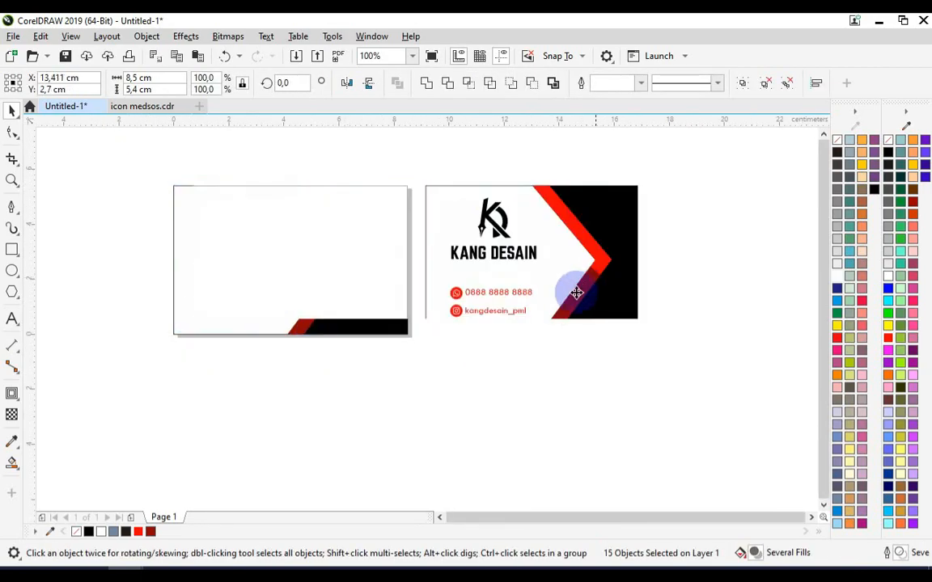
{"action": "left_click", "coordinate": [275, 279]}
{"action": "left_click_drag", "start_coordinate": [275, 279], "coordinate": [294, 260]}
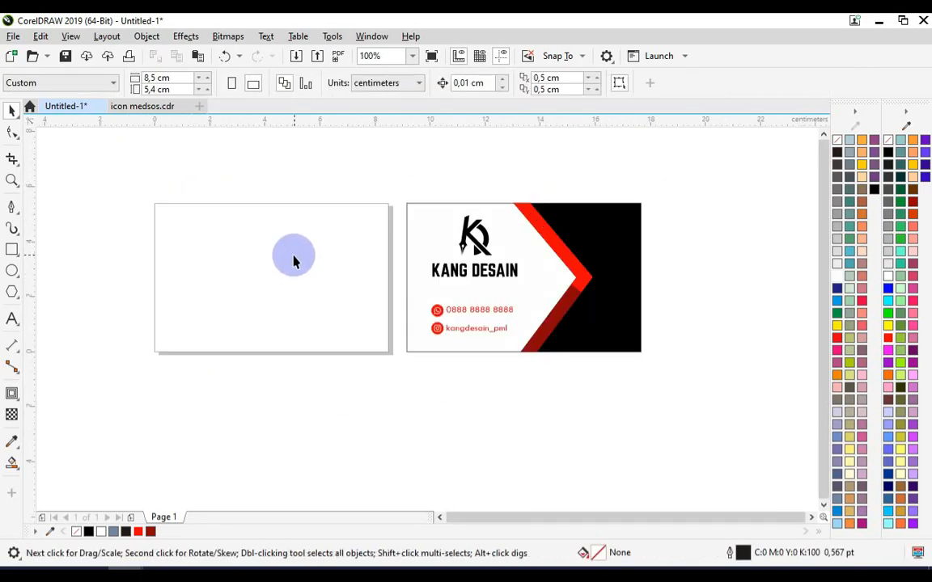
Step: Create a page-sized rectangle on the empty page, fill it black and remove its outline
{"action": "double_click", "coordinate": [12, 250]}
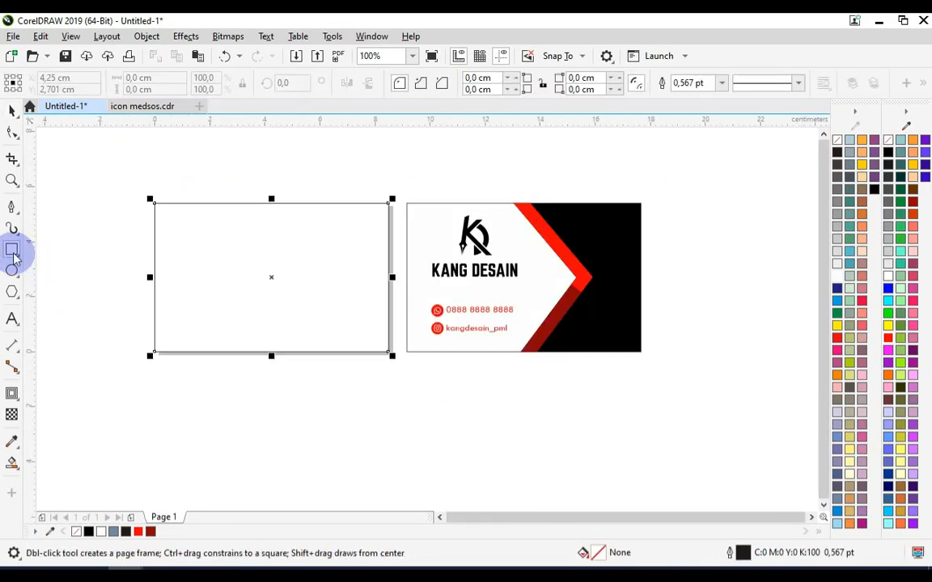
{"action": "left_click", "coordinate": [888, 152]}
{"action": "left_click", "coordinate": [722, 82]}
{"action": "left_click", "coordinate": [697, 95]}
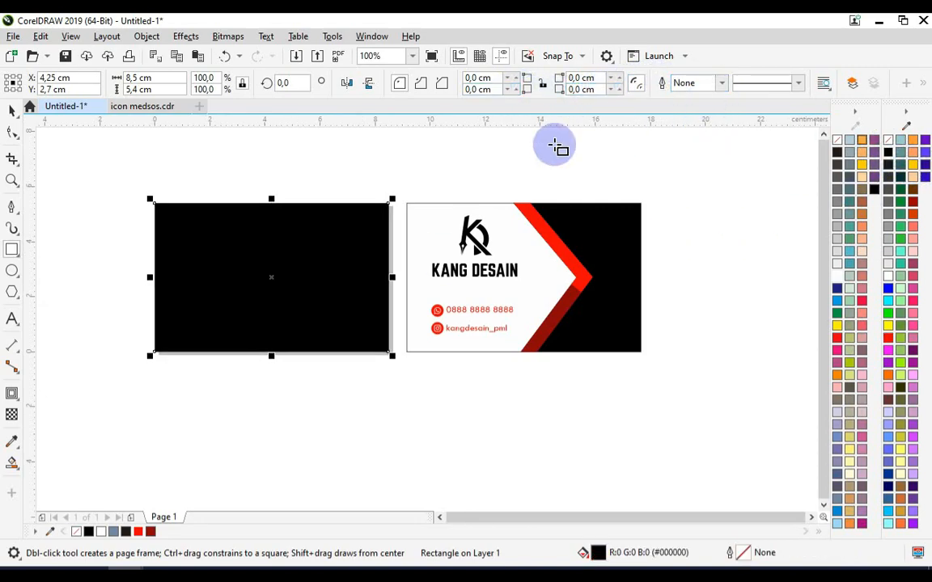
{"action": "left_click", "coordinate": [12, 110]}
{"action": "left_click", "coordinate": [196, 153]}
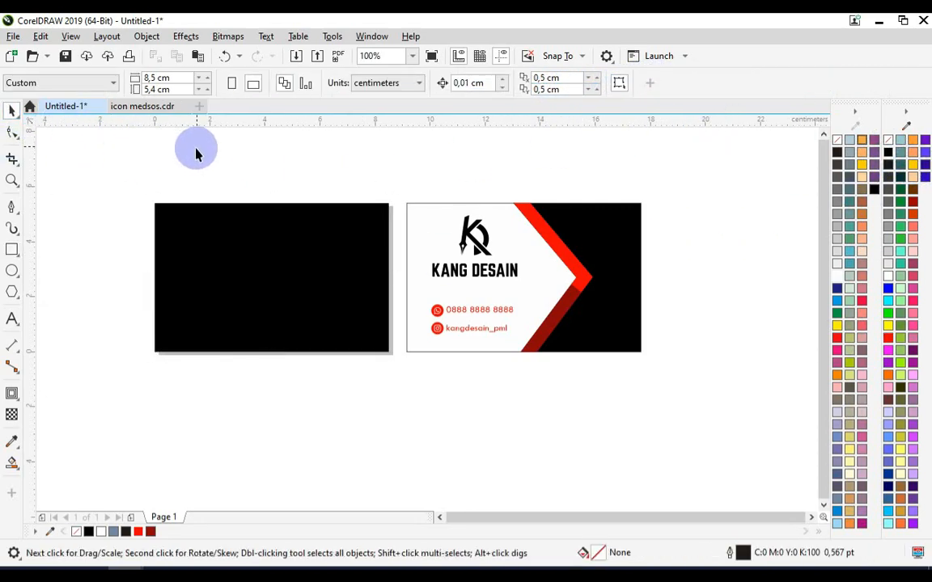
Step: Draw a full-width strip about 0.49 cm high along the black rectangle's top edge, filled white without an outline
{"action": "left_click", "coordinate": [12, 253]}
{"action": "left_click_drag", "start_coordinate": [154, 203], "coordinate": [389, 215]}
{"action": "scroll", "coordinate": [245, 212], "scroll_direction": "up", "scroll_amount": 1}
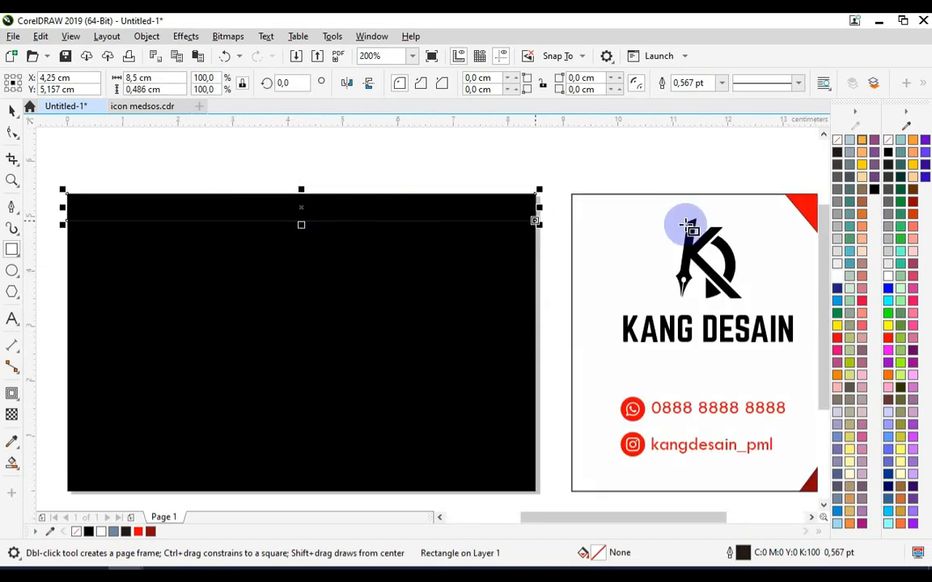
{"action": "left_click", "coordinate": [848, 226]}
{"action": "left_click", "coordinate": [721, 82]}
{"action": "left_click", "coordinate": [711, 96]}
Step: Duplicate the white strip downward and align the copy to the bottom edge of the black rectangle
{"action": "left_click", "coordinate": [12, 109]}
{"action": "left_click_drag", "start_coordinate": [326, 214], "coordinate": [339, 321]}
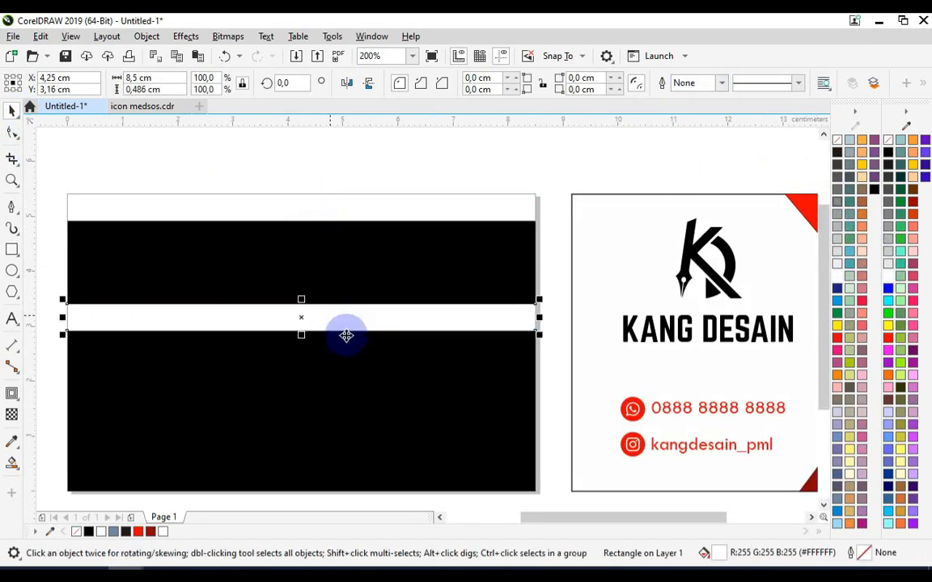
{"action": "left_click", "coordinate": [410, 241], "text": "shift"}
{"action": "key", "text": "b"}
{"action": "left_click", "coordinate": [474, 220]}
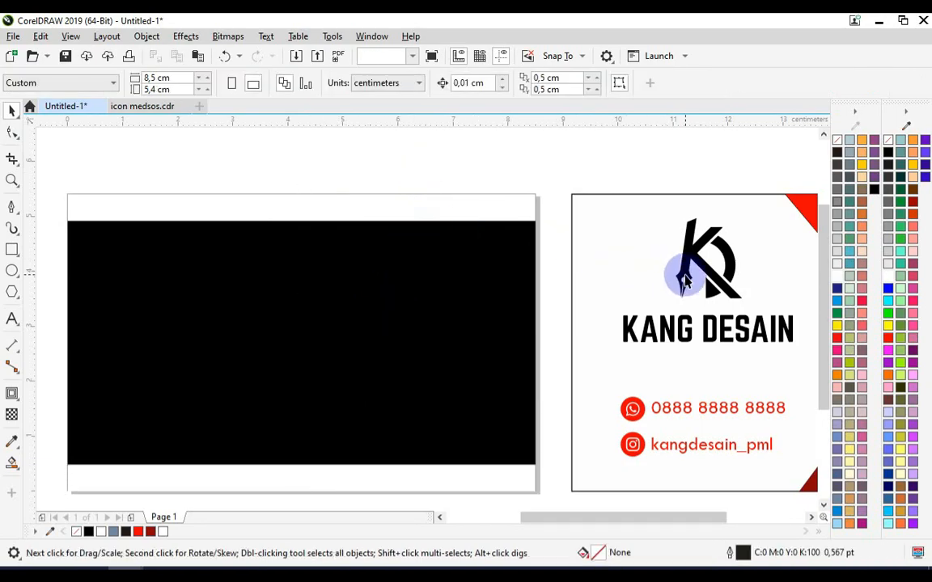
Step: Copy the KD logo with its KANG DESAIN text onto the black rectangle, group it and centre it both ways
{"action": "left_click", "coordinate": [683, 279]}
{"action": "left_click_drag", "start_coordinate": [602, 186], "coordinate": [492, 396]}
{"action": "key", "text": "ctrl+g"}
{"action": "left_click", "coordinate": [301, 353], "text": "shift"}
{"action": "key", "text": "c"}
{"action": "key", "text": "e"}
Step: Fill the logo group on the black rectangle white and enlarge it proportionally around its centre
{"action": "left_click_drag", "start_coordinate": [418, 167], "coordinate": [133, 474]}
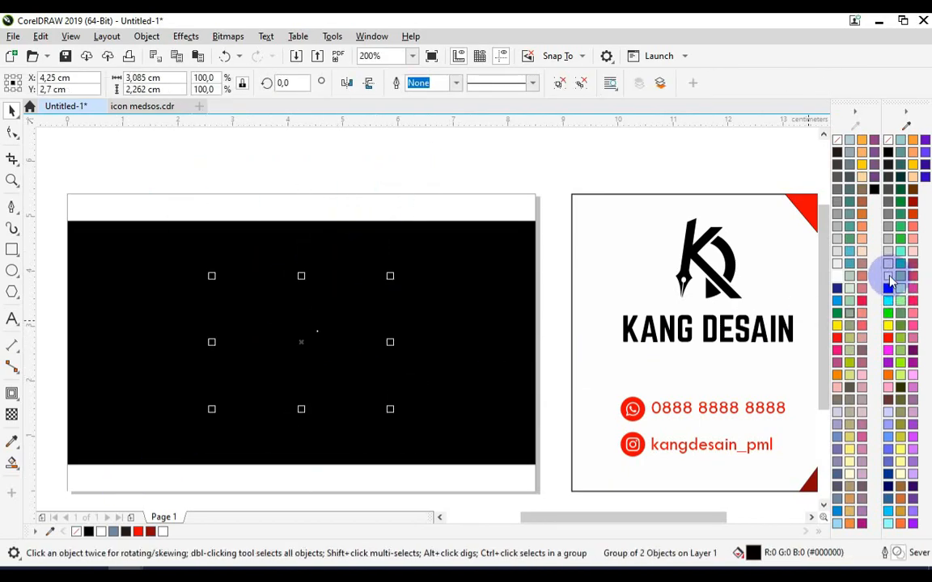
{"action": "left_click", "coordinate": [888, 277]}
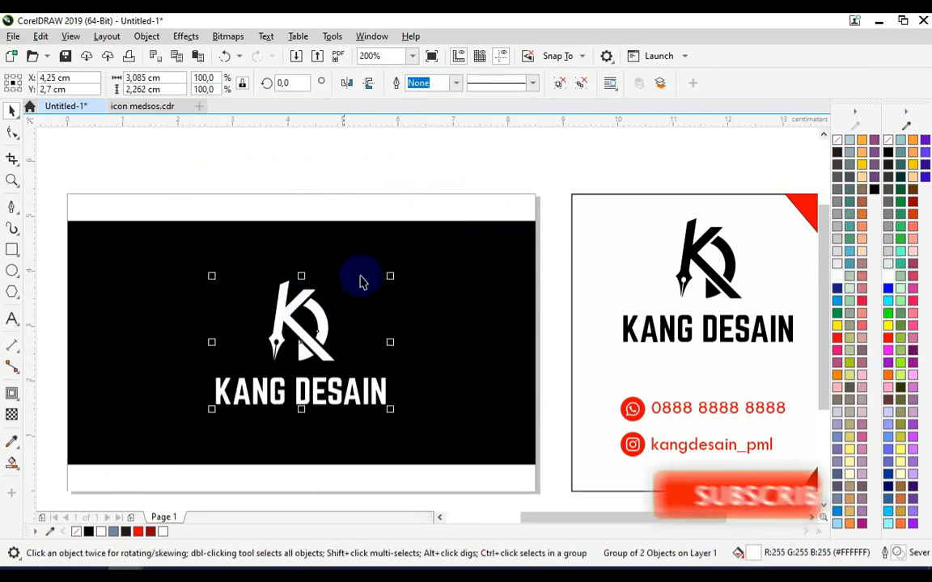
{"action": "left_click_drag", "start_coordinate": [391, 274], "coordinate": [421, 254]}
Step: Colour the top and bottom strips of the black card red and show both card sides together
{"action": "left_click", "coordinate": [492, 366]}
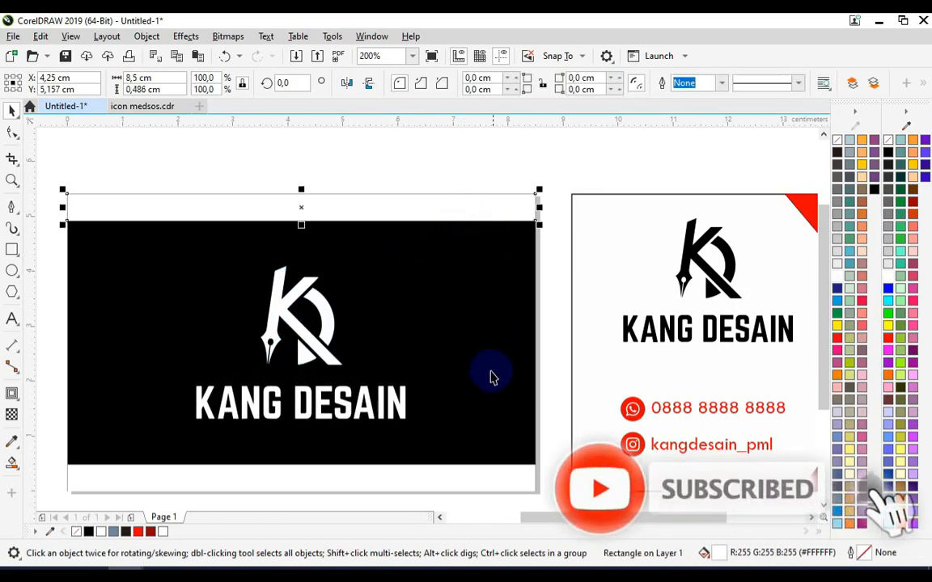
{"action": "left_click", "coordinate": [484, 487], "text": "shift"}
{"action": "left_click", "coordinate": [138, 531]}
{"action": "scroll", "coordinate": [245, 283], "scroll_direction": "down", "scroll_amount": 2}
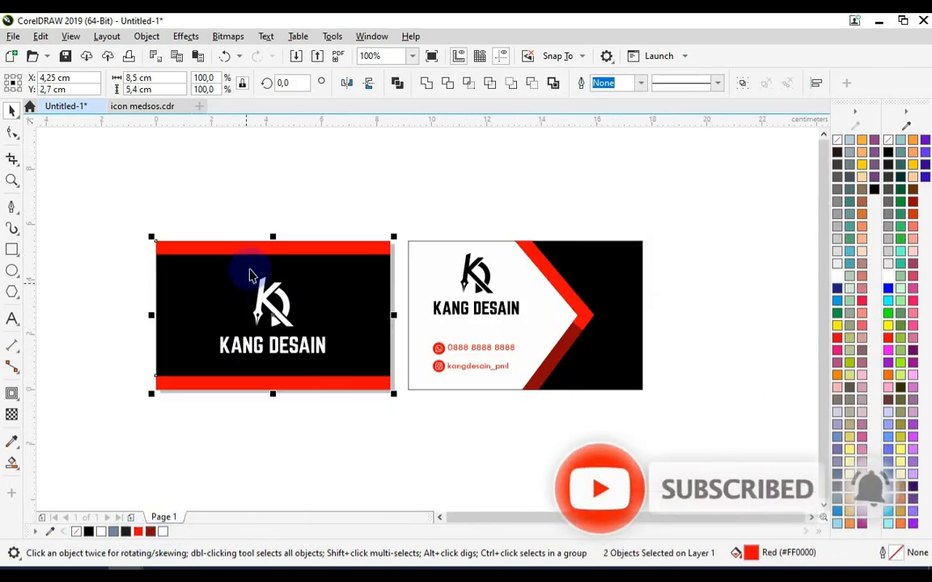
{"action": "key", "text": "Escape"}
{"action": "key", "text": "z"}
{"action": "left_click_drag", "start_coordinate": [138, 220], "coordinate": [665, 406]}
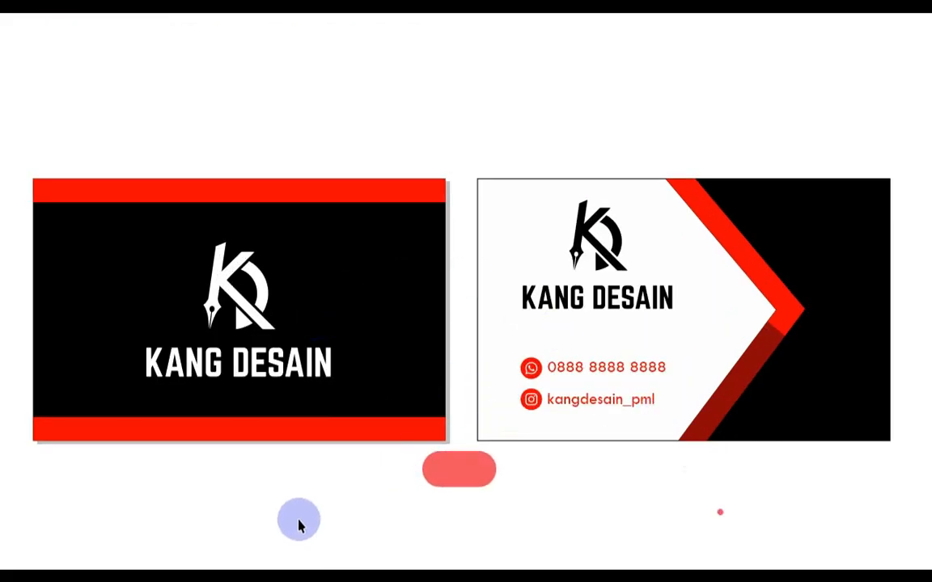